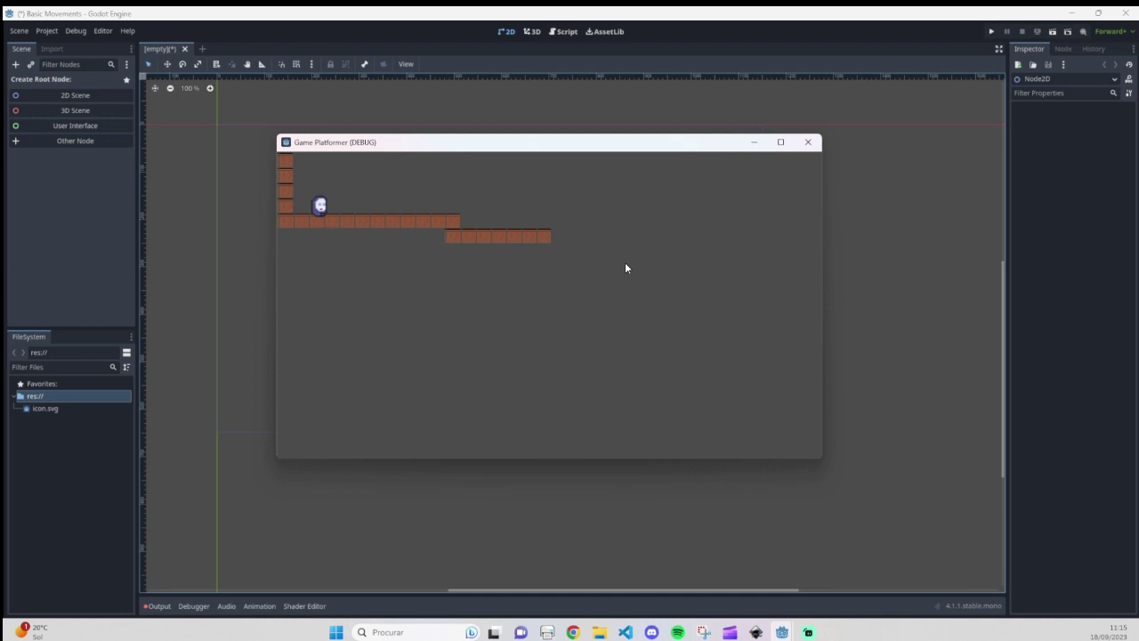
Walk the player left and right along the brick platforms, jumping up onto the upper platform
key(Right)
key(space)
key(Left)
key(Right)
key(Right)
key(Left)
key(Right)
key(space)
key(Left)
key(Left)
key(space)
key(Left)
key(Right)
Close the debug game window and switch the editor to 3D, then back to the 2D workspace
click(809, 144)
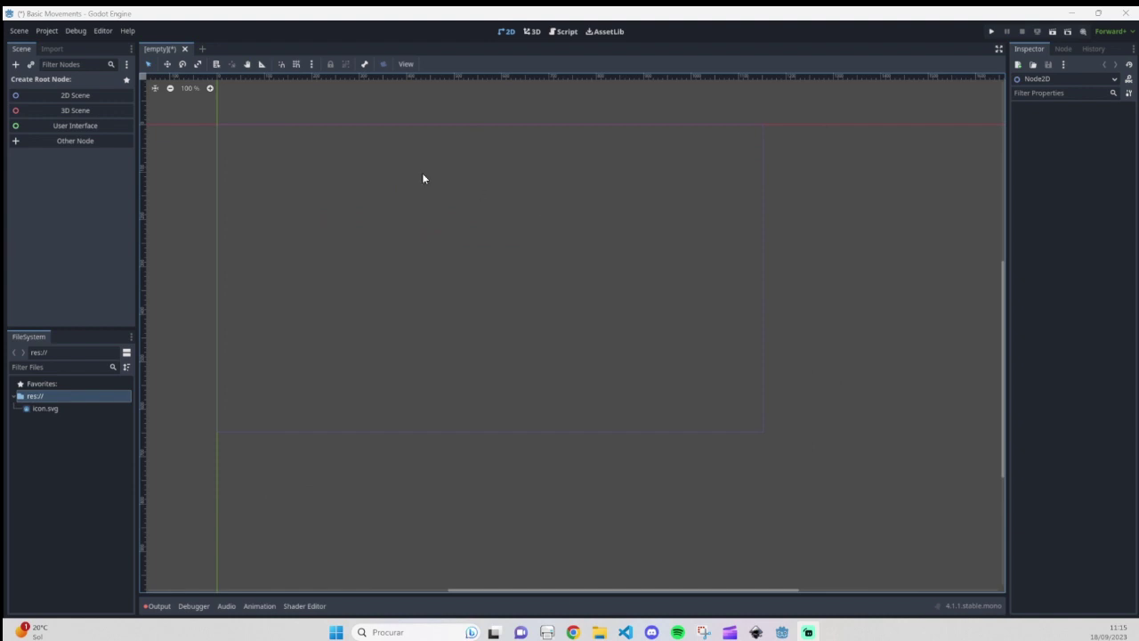
click(531, 32)
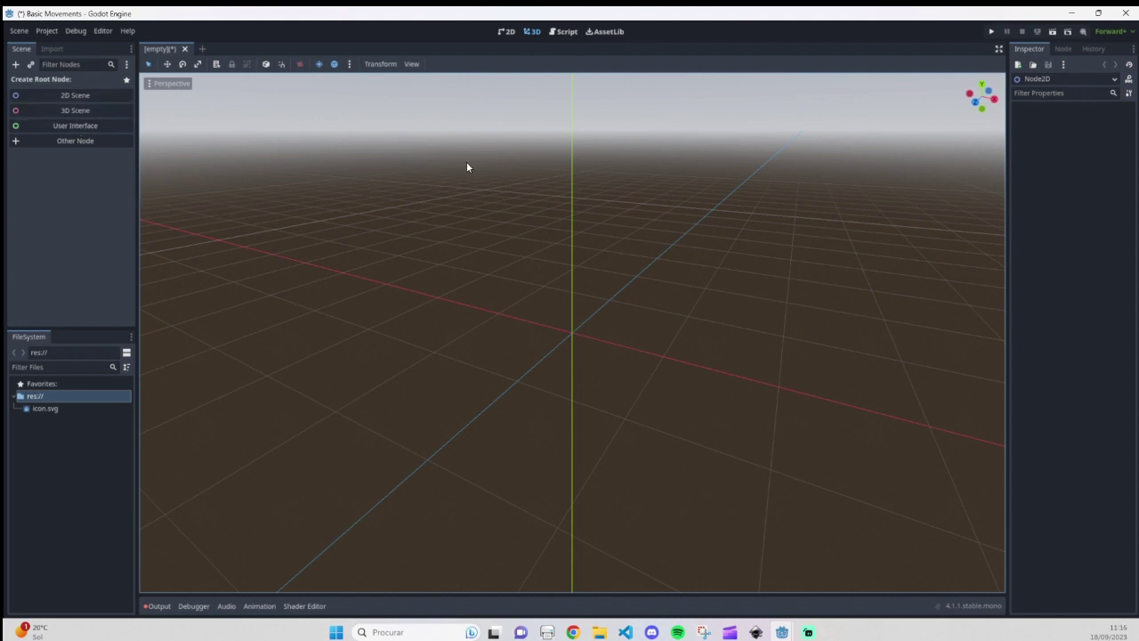
click(507, 33)
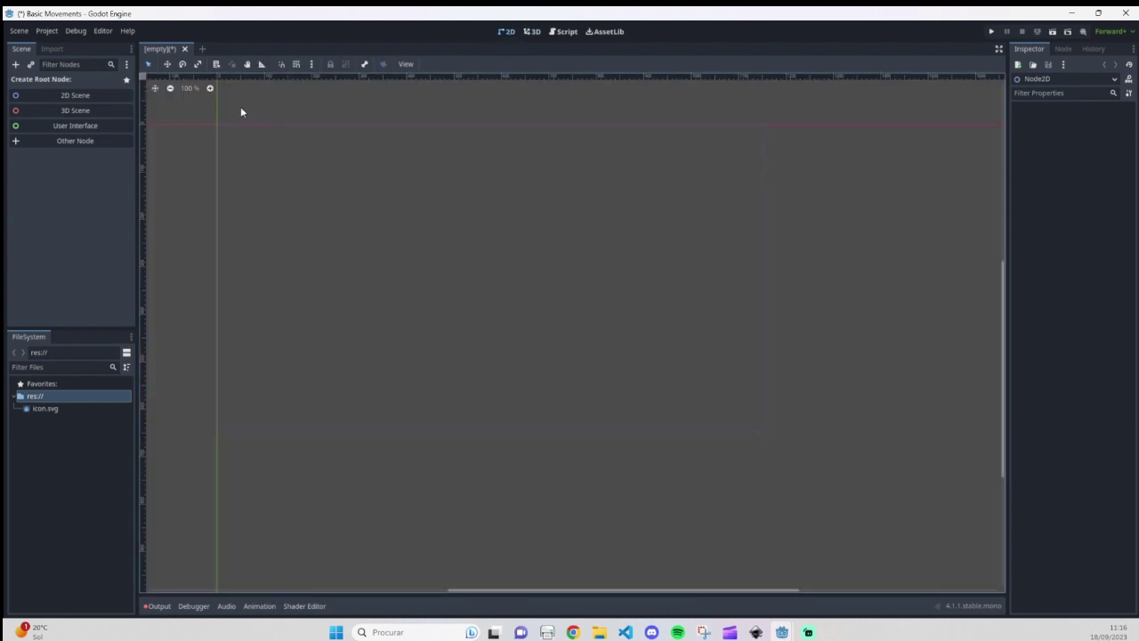
Create a 2D Scene with a Node2D root and select the Node2D to inspect it
click(86, 96)
click(471, 250)
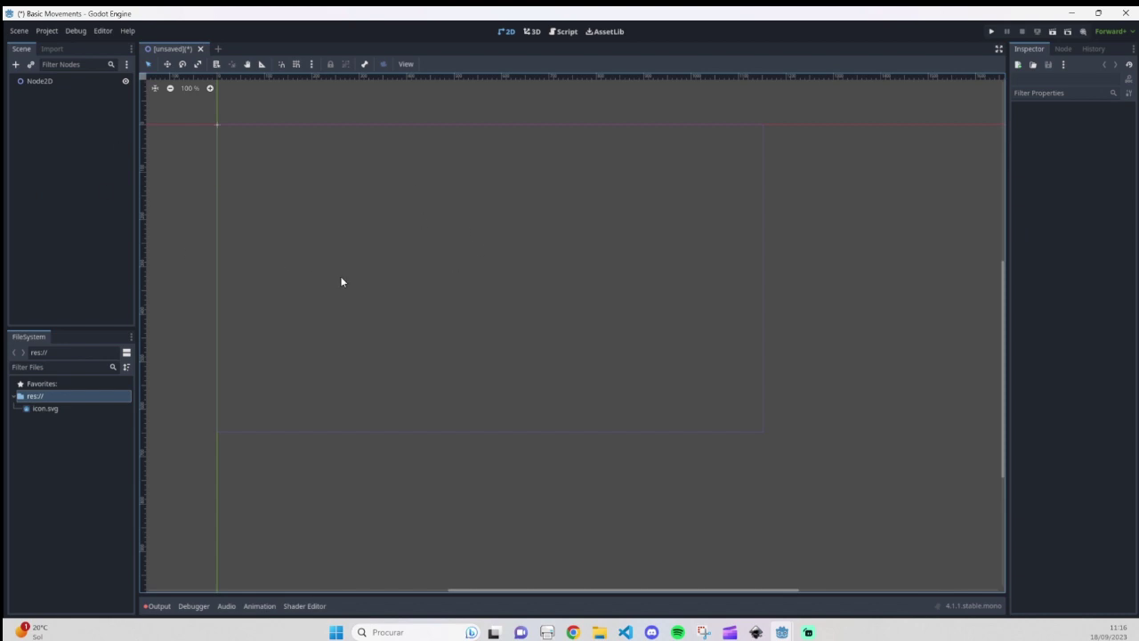
click(47, 80)
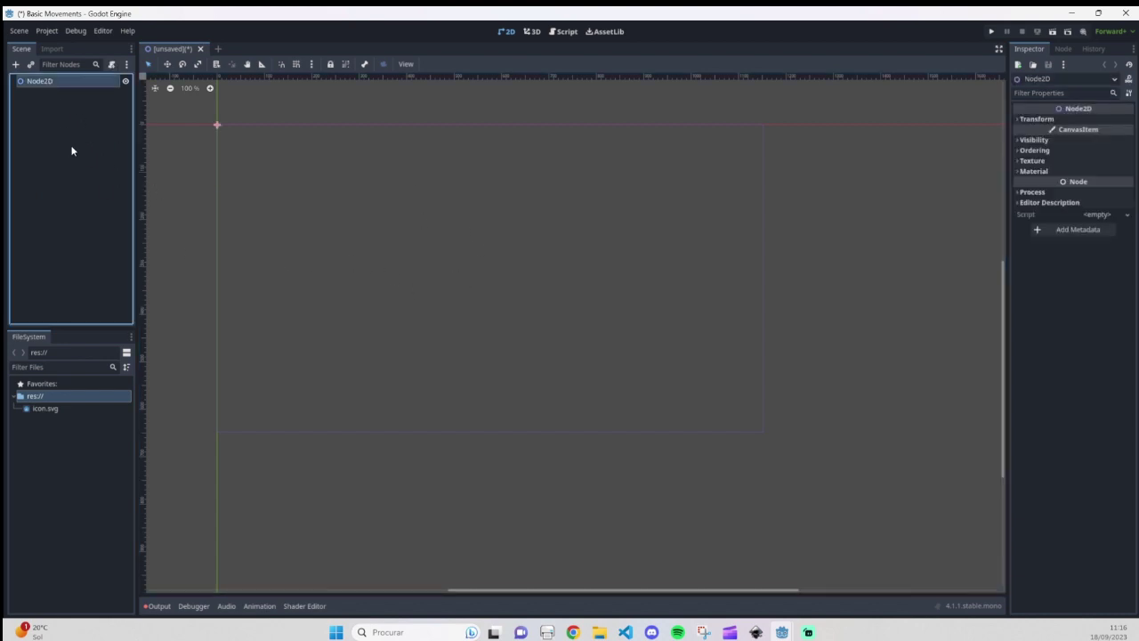
Add a CharacterBody2D child under Node2D, found by searching 'char' in Create New Node
right_click(54, 84)
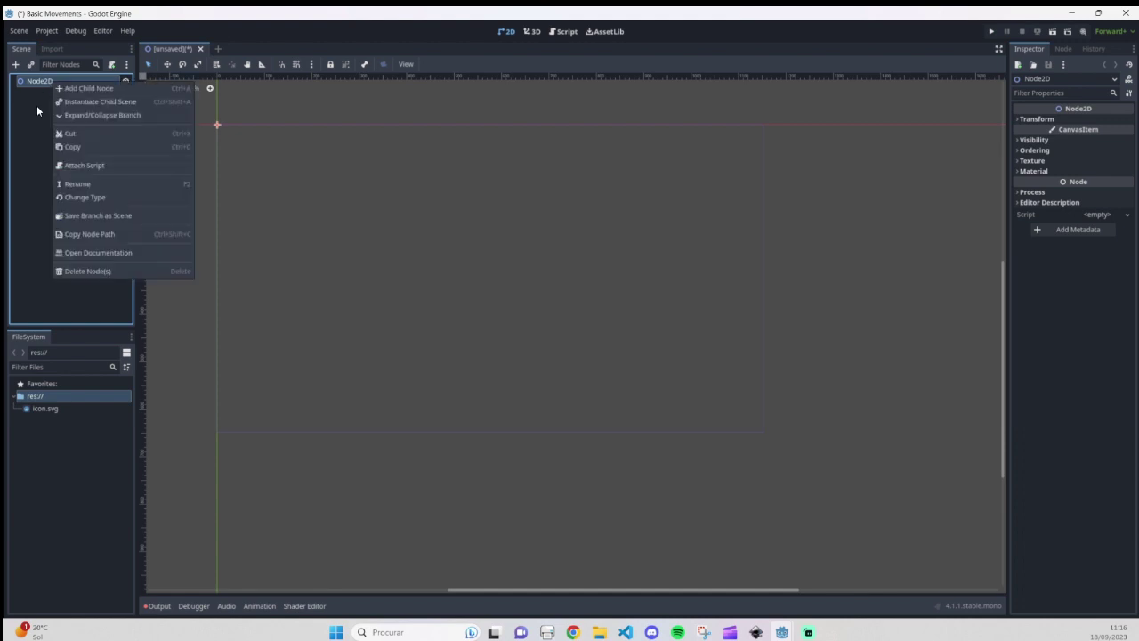
click(38, 107)
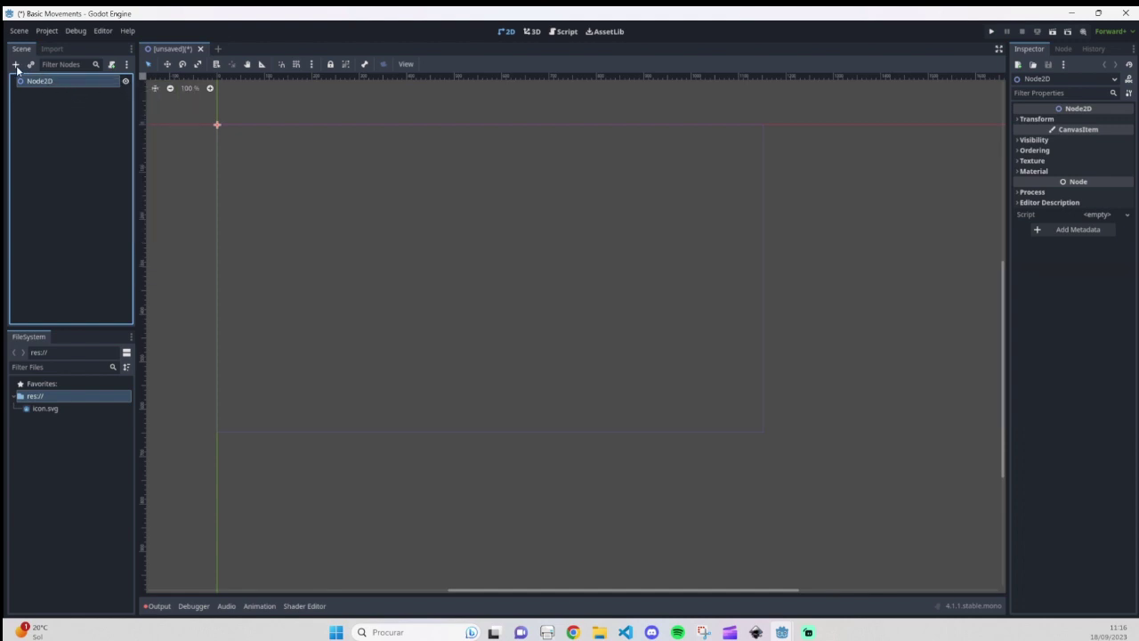
click(40, 84)
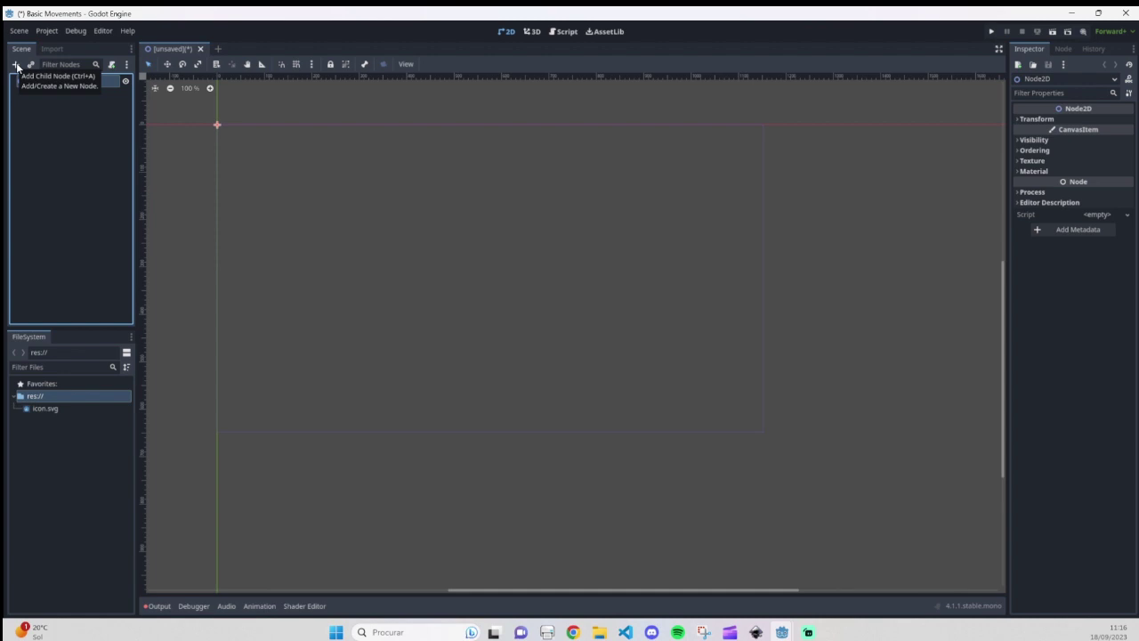
right_click(64, 80)
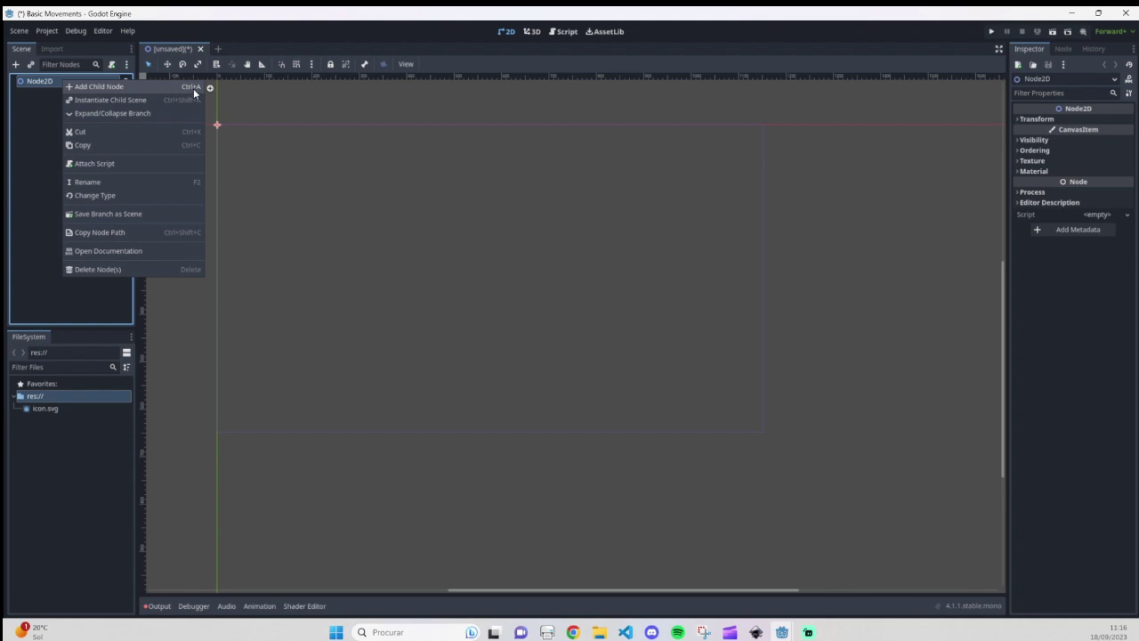
click(133, 87)
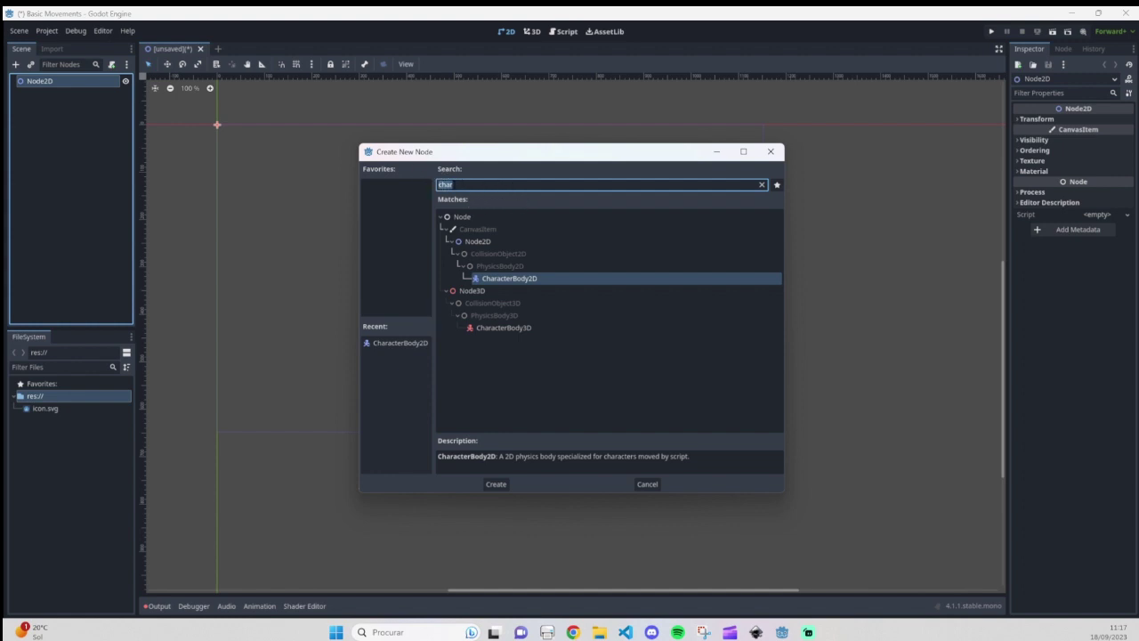
key(BackSpace)
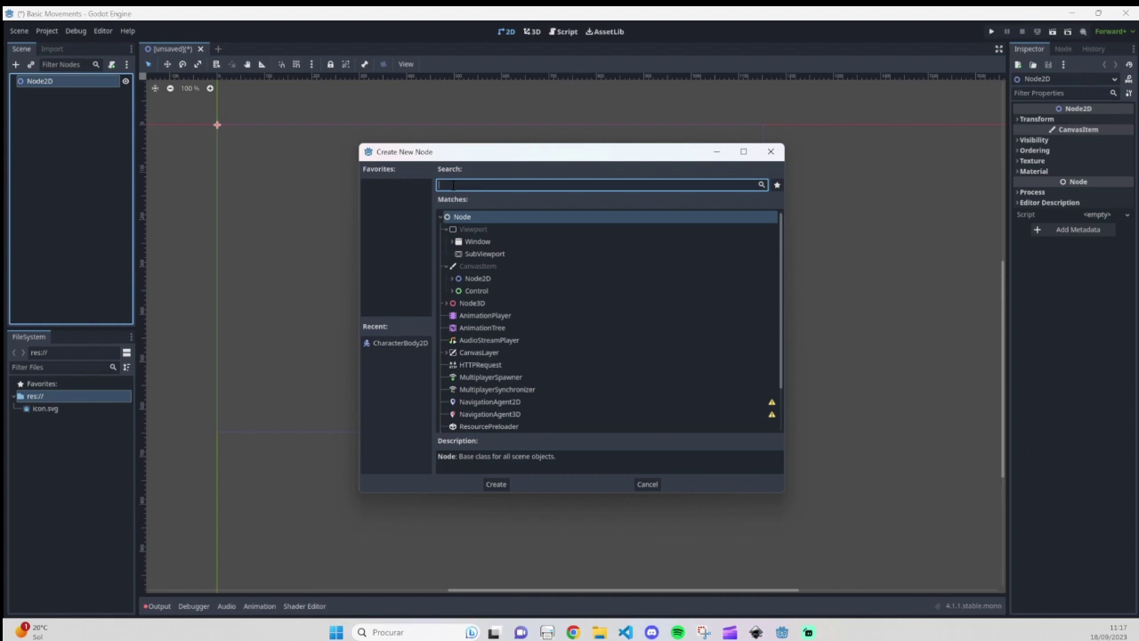
scroll(505, 272, down, 2)
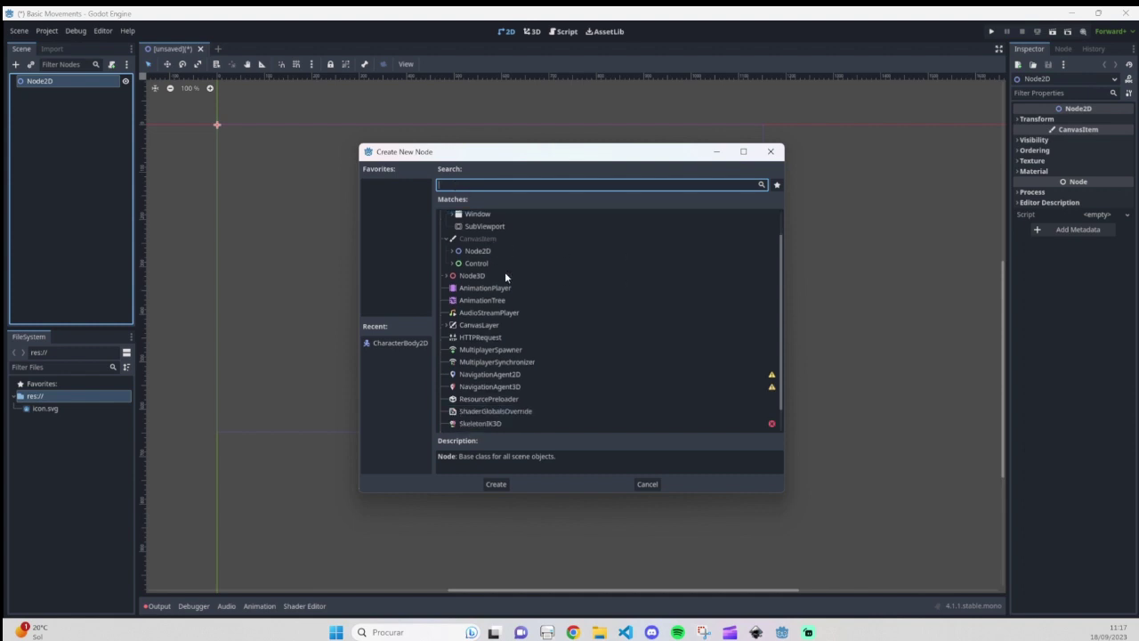
scroll(507, 294, up, 2)
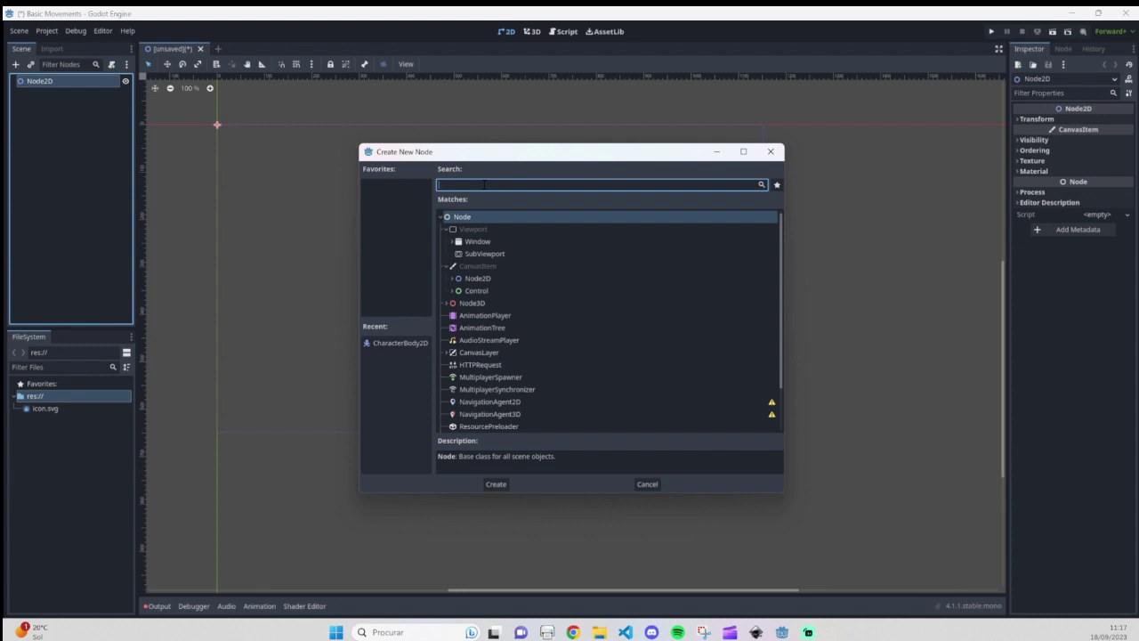
text(char)
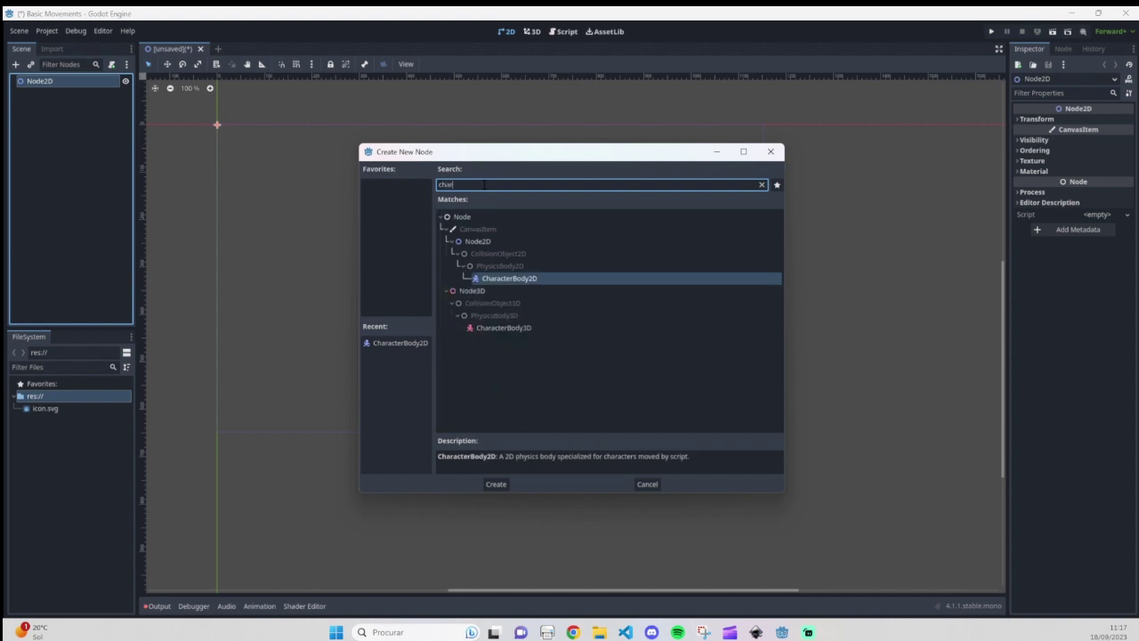
double_click(523, 278)
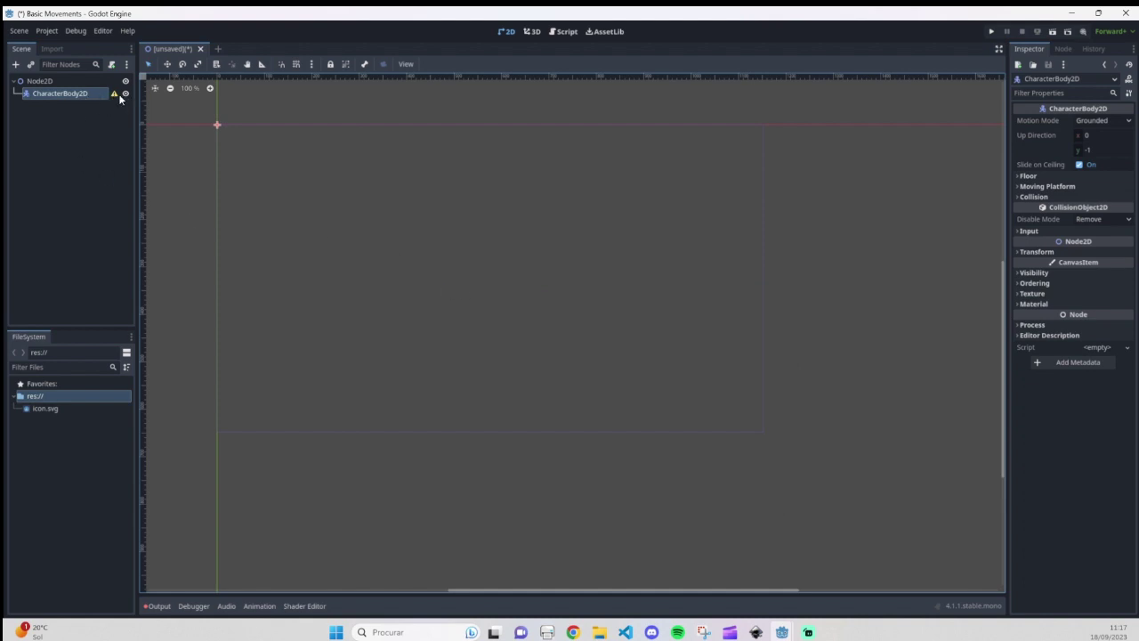
Add a RigidBody2D child under CharacterBody2D, found by searching 'rig'
mouse_move(114, 96)
right_click(86, 95)
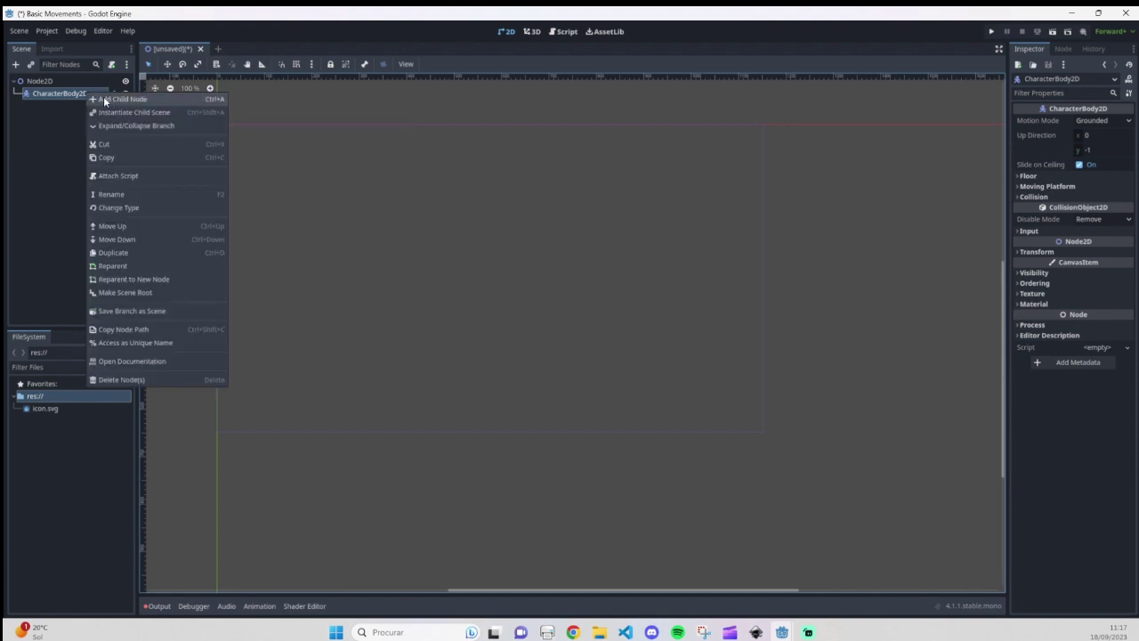
click(100, 98)
key(BackSpace)
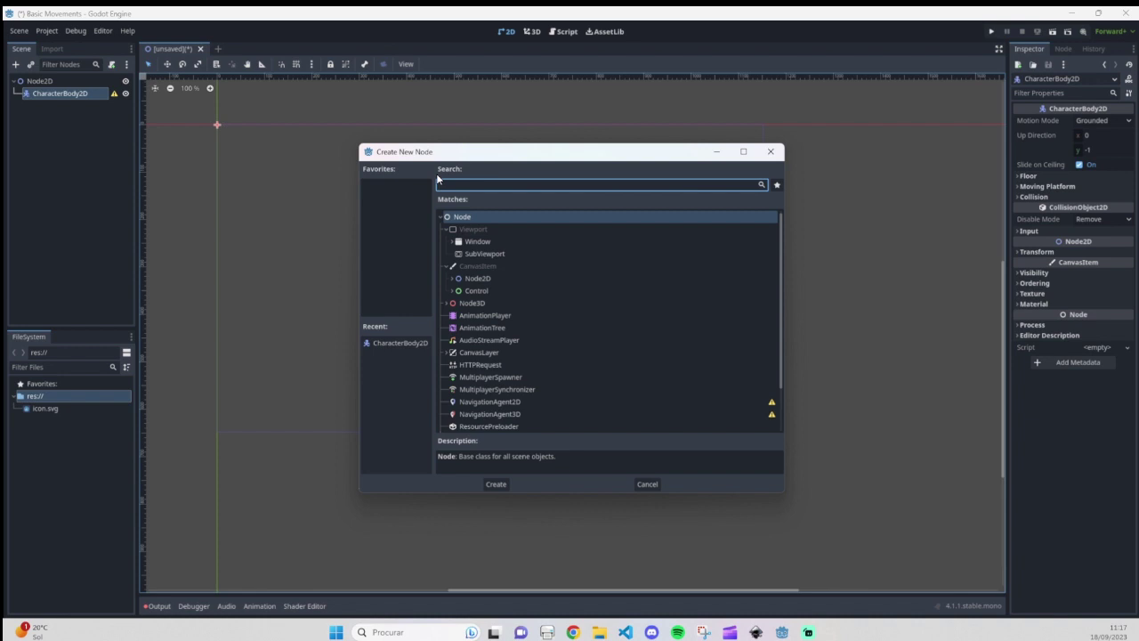
text(rig)
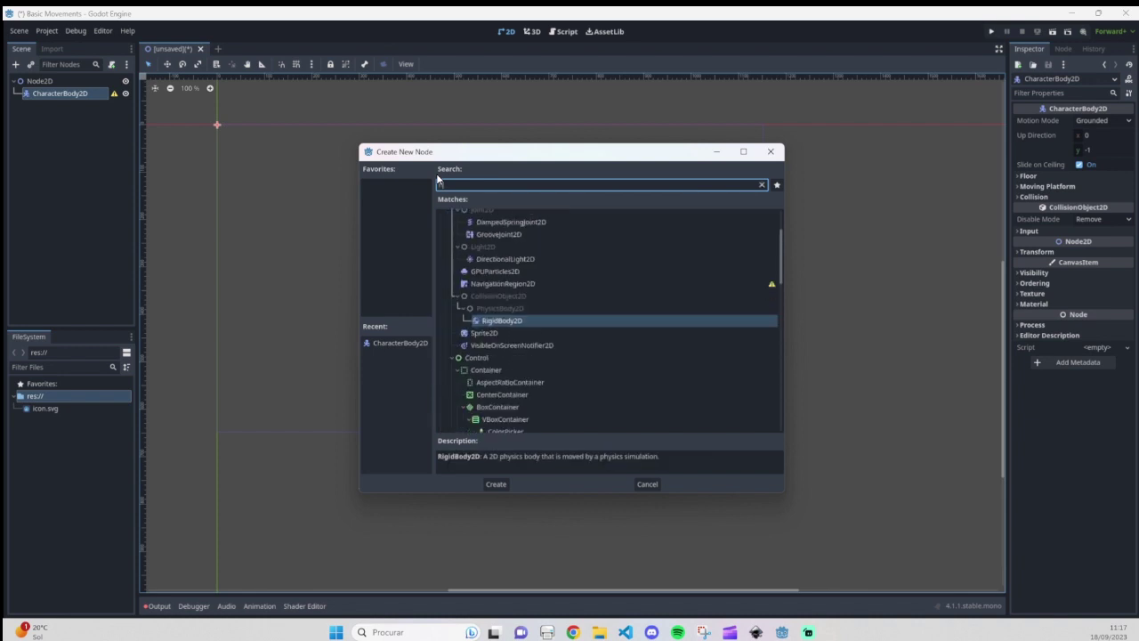
double_click(522, 323)
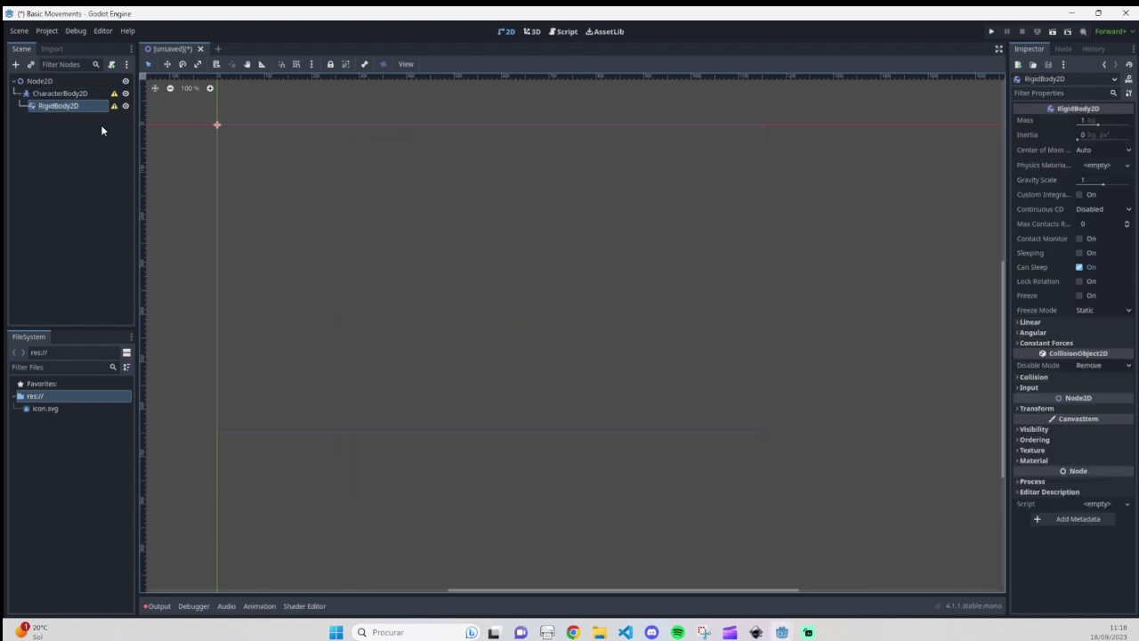
Add a CollisionShape2D child under RigidBody2D, found by searching 'coll'
right_click(67, 106)
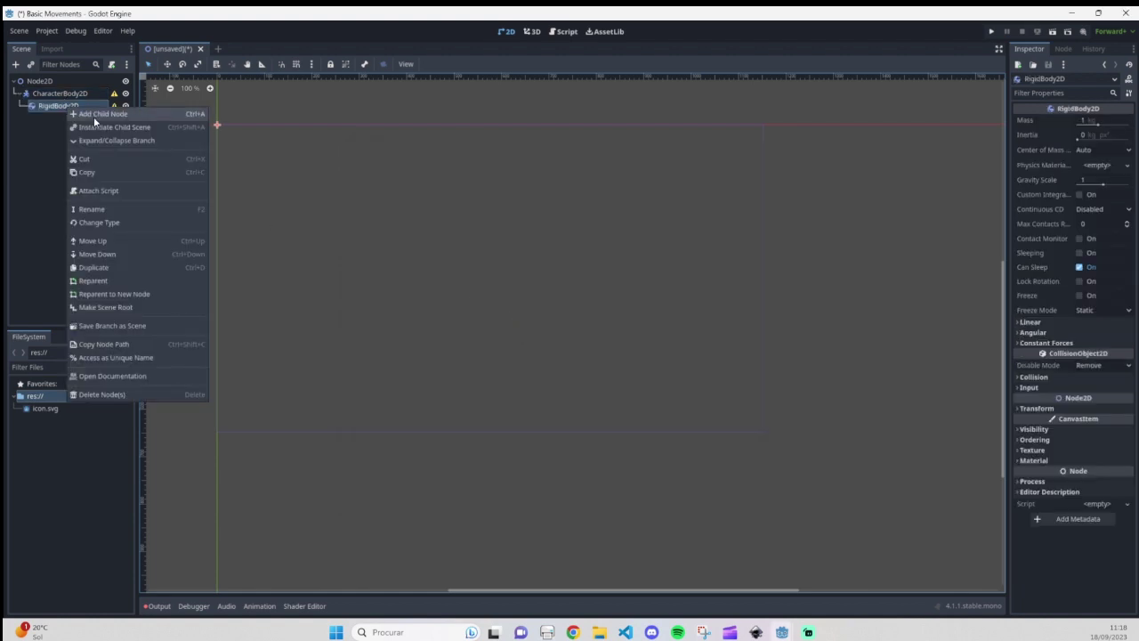
click(93, 113)
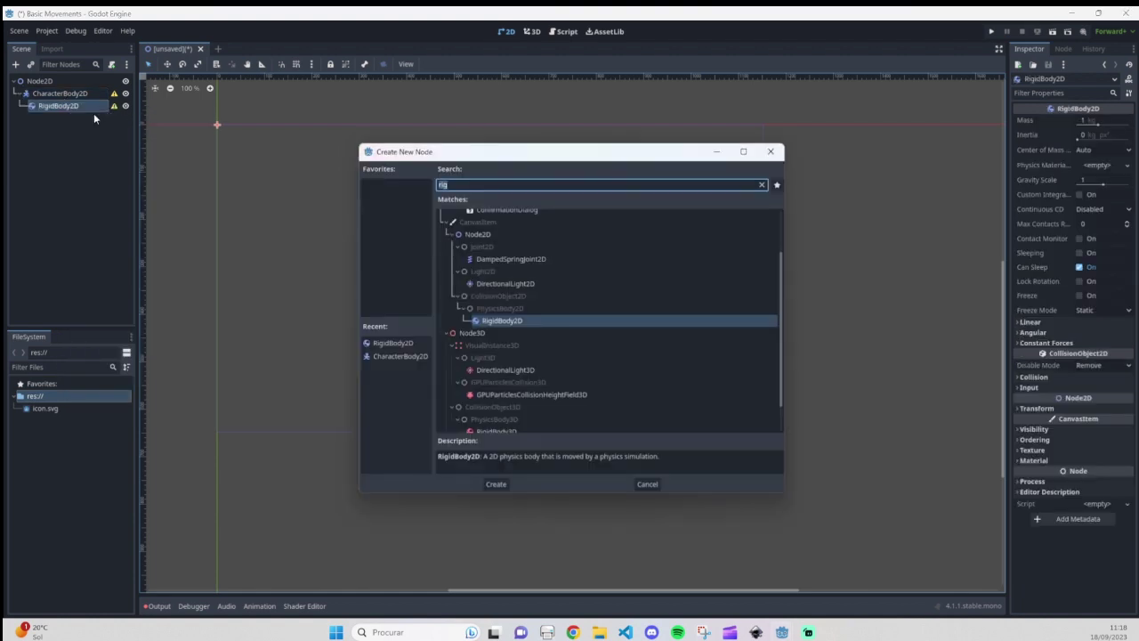
text(col)
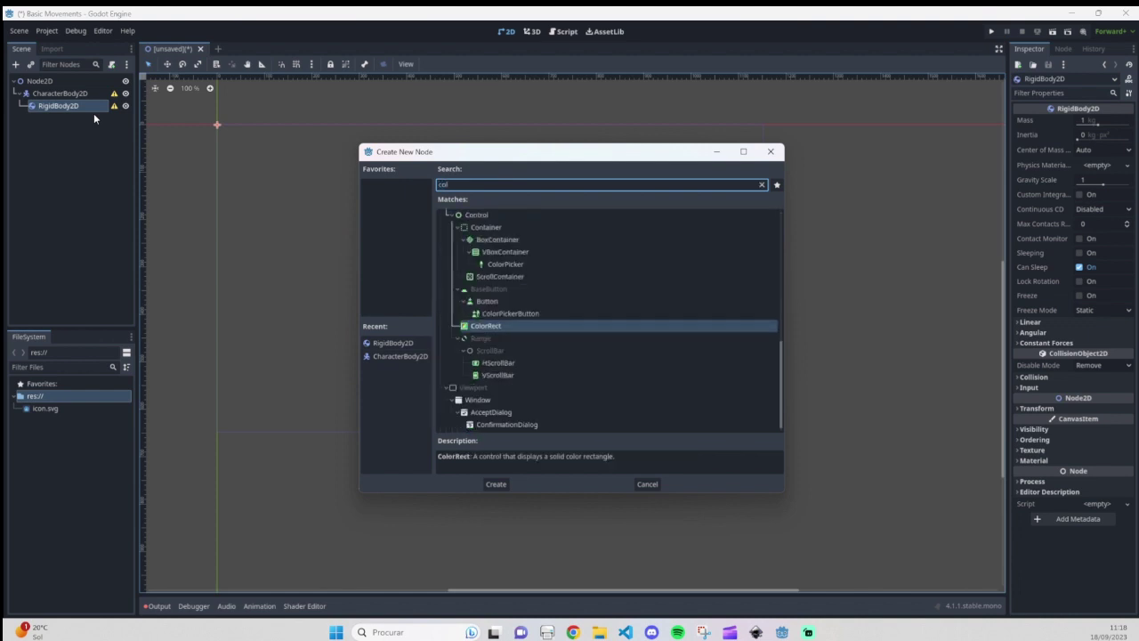
text(l)
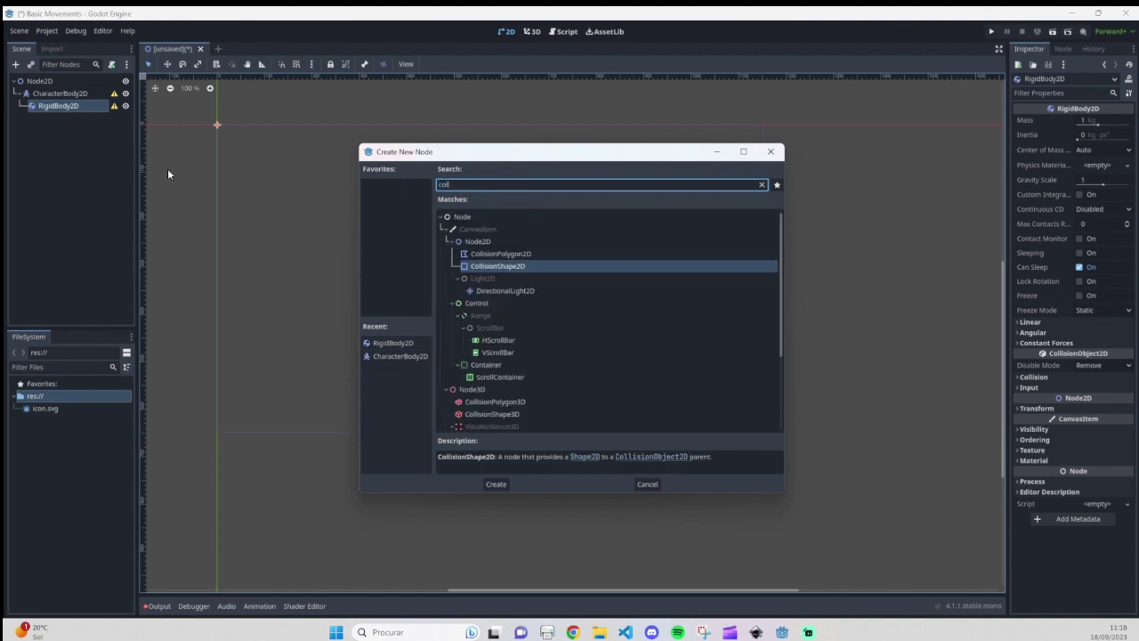
double_click(519, 265)
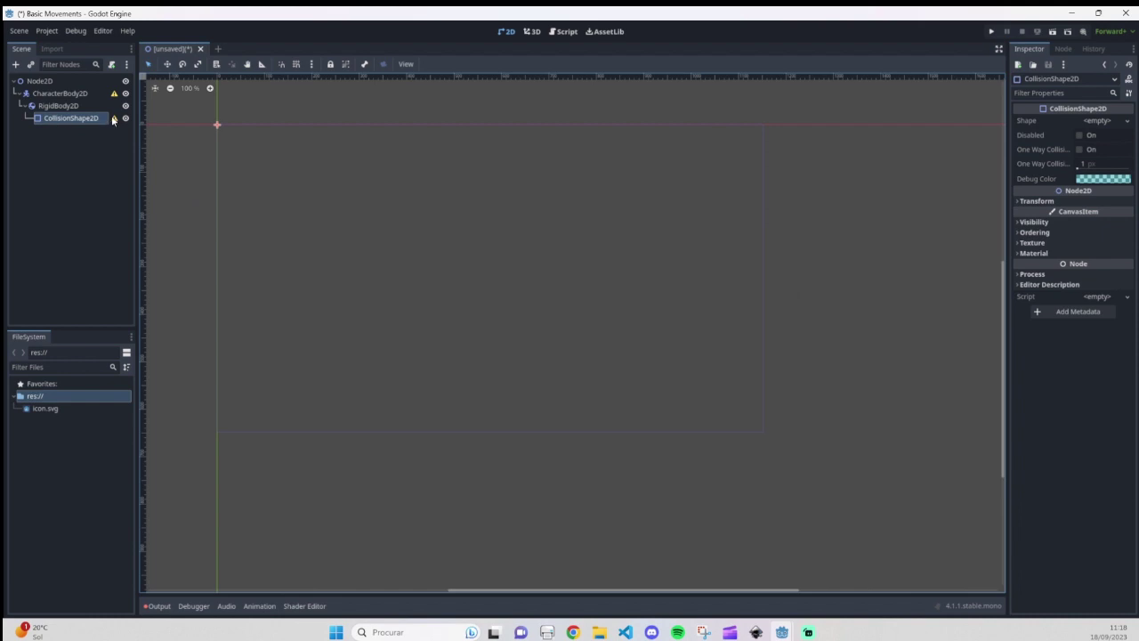
Select the CollisionShape2D and show its Shape dropdown of New ...Shape2D options
mouse_move(114, 118)
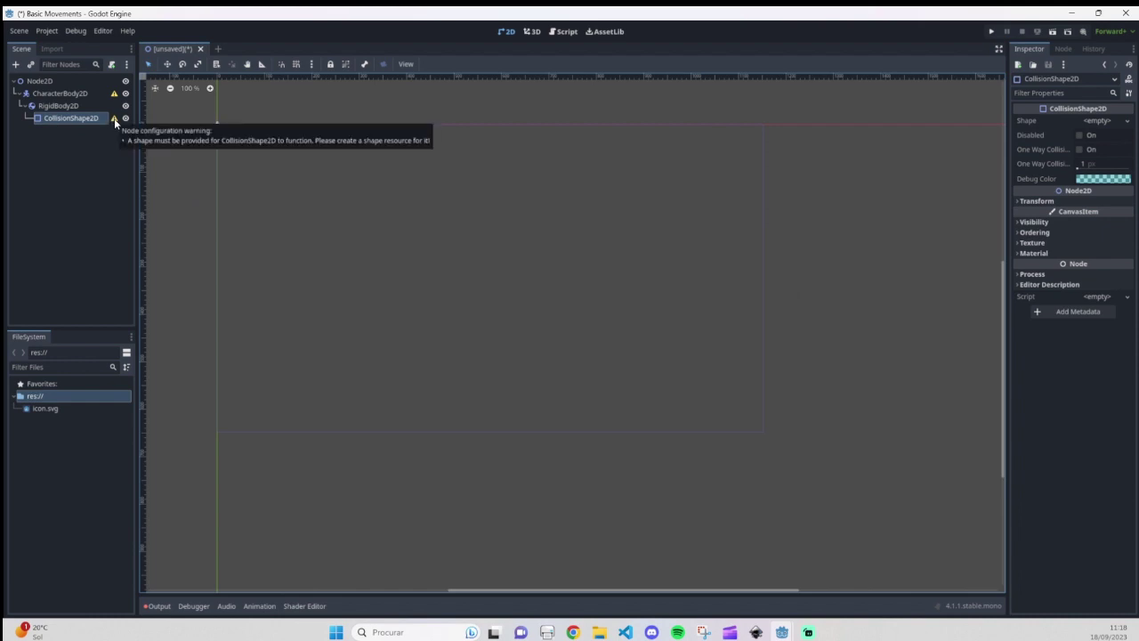
click(96, 120)
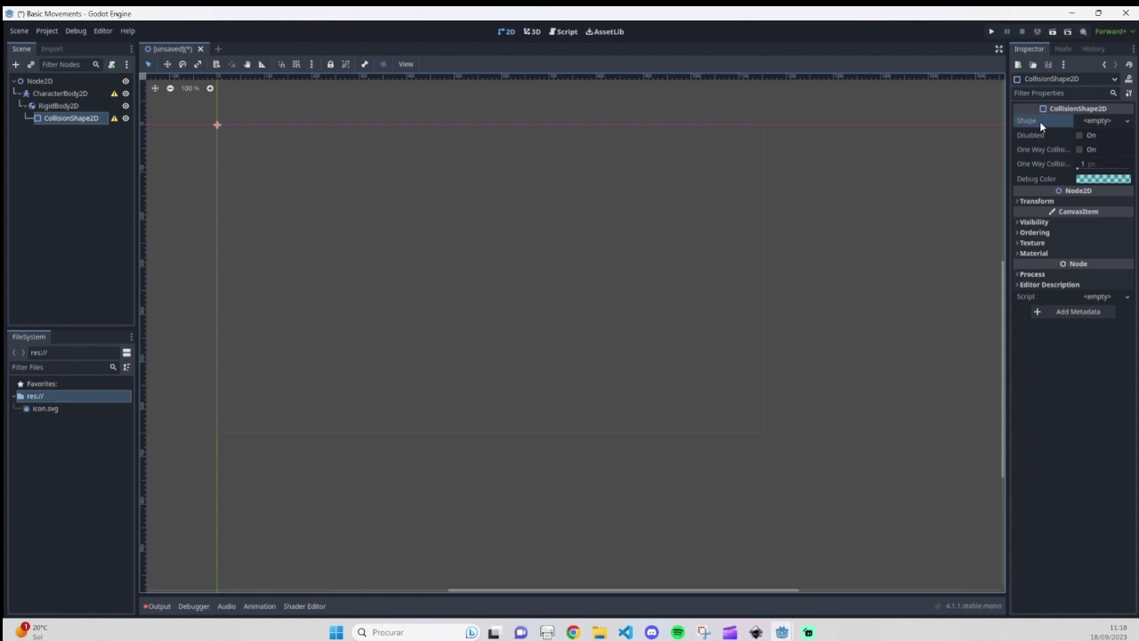
click(1128, 121)
Reparent CollisionShape2D under CharacterBody2D and delete the RigidBody2D node
click(86, 190)
mouse_move(114, 94)
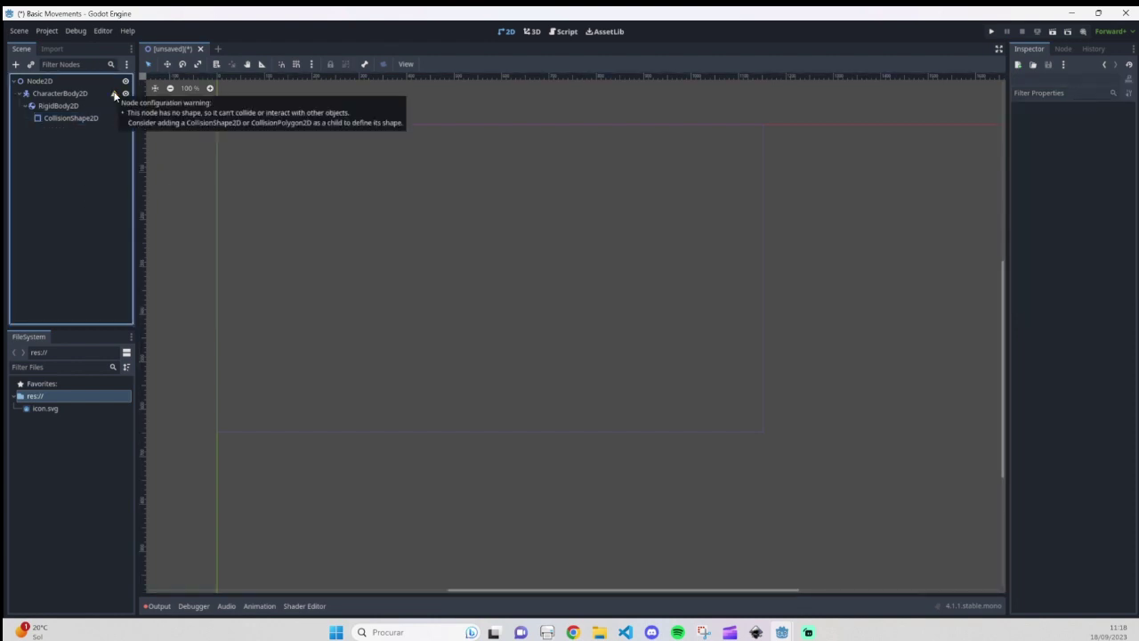
drag(62, 120, 56, 94)
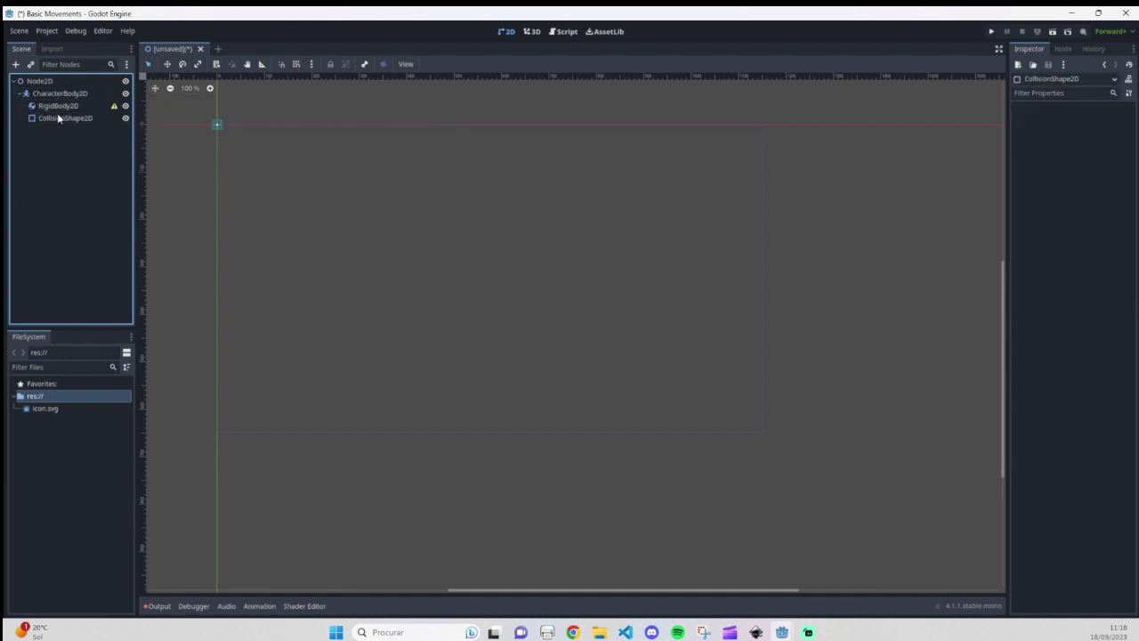
click(57, 107)
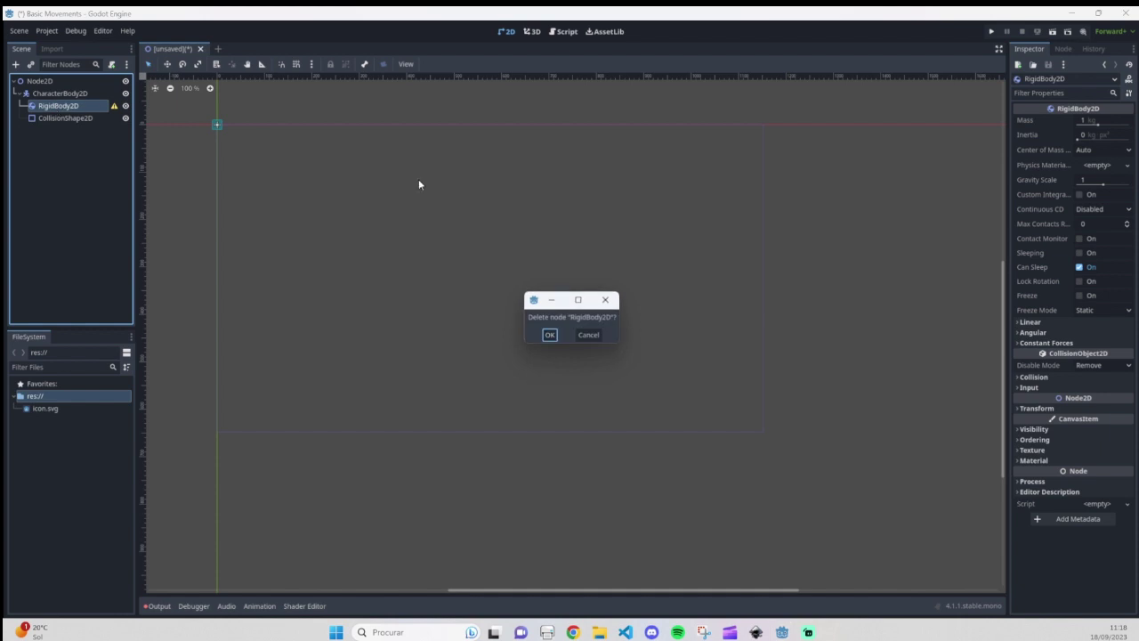
click(549, 333)
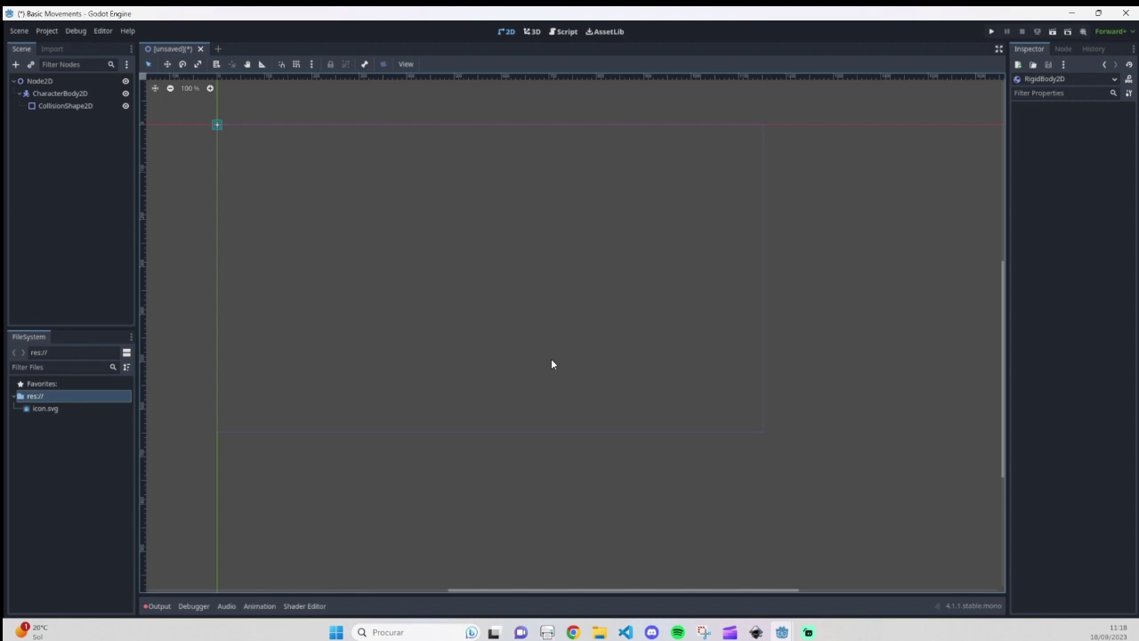
Add a Sprite2D child under CharacterBody2D, found by searching 'sprite'
click(71, 94)
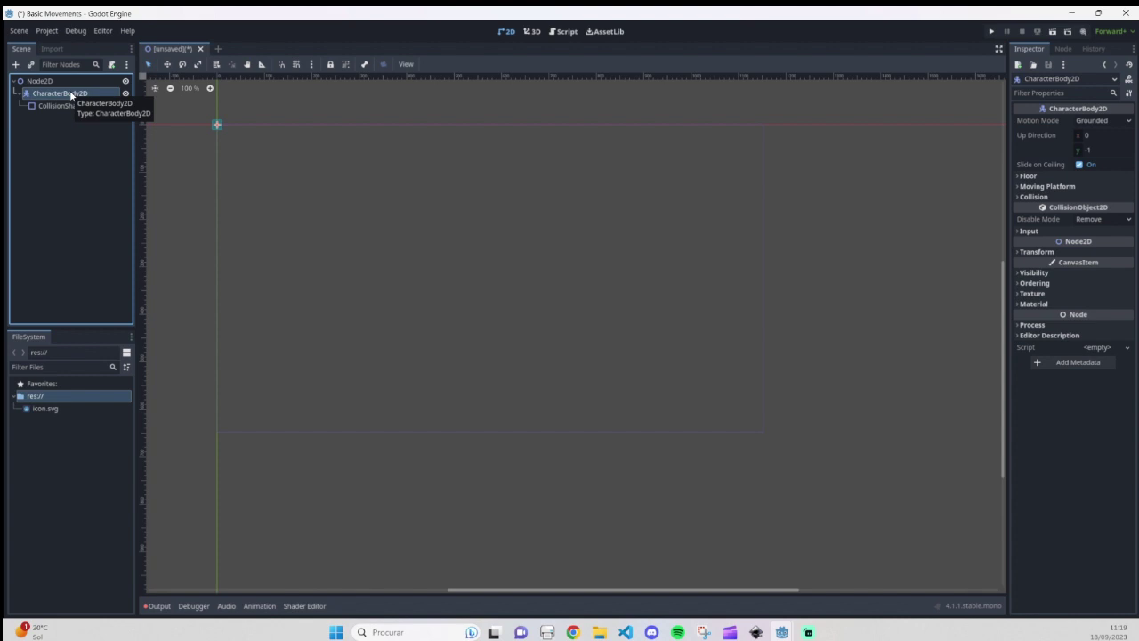
right_click(71, 94)
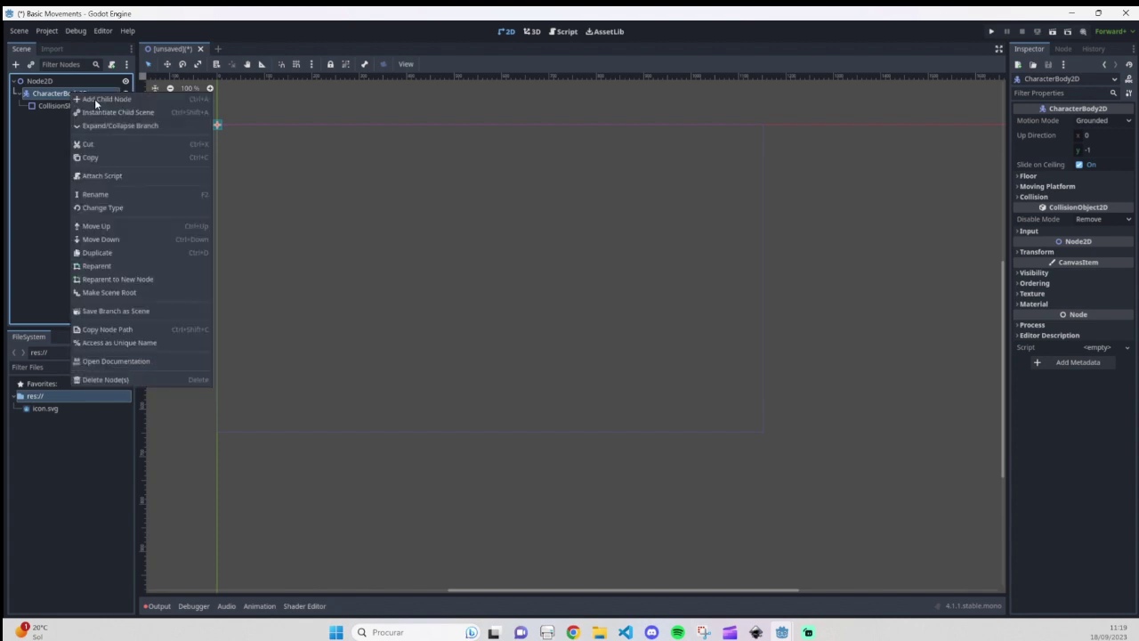
click(95, 101)
text(sprite)
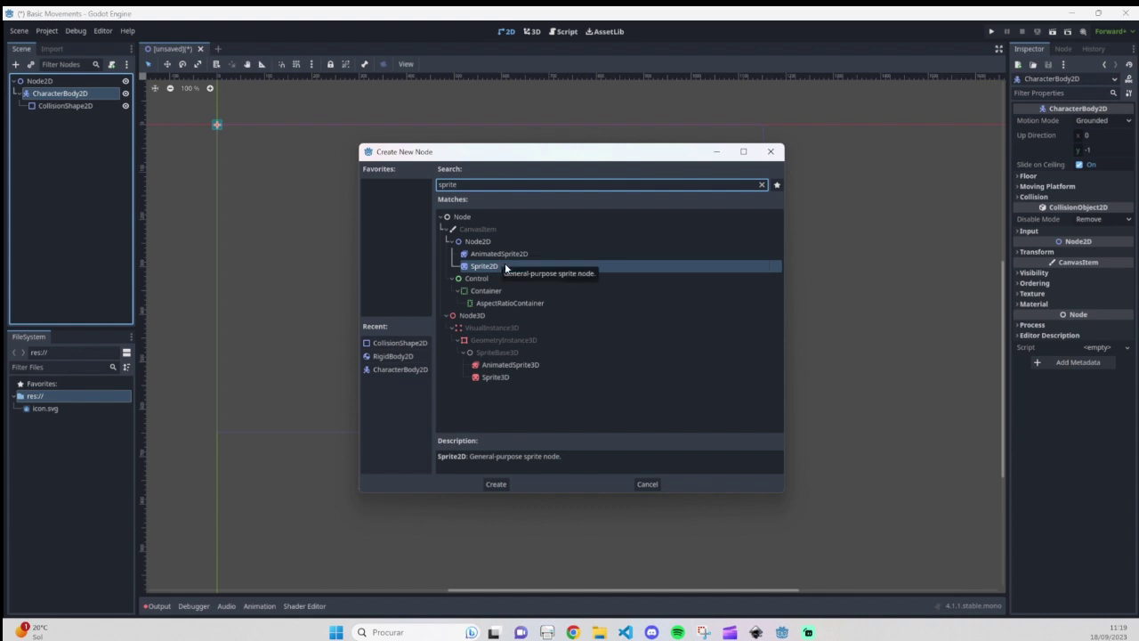
double_click(504, 266)
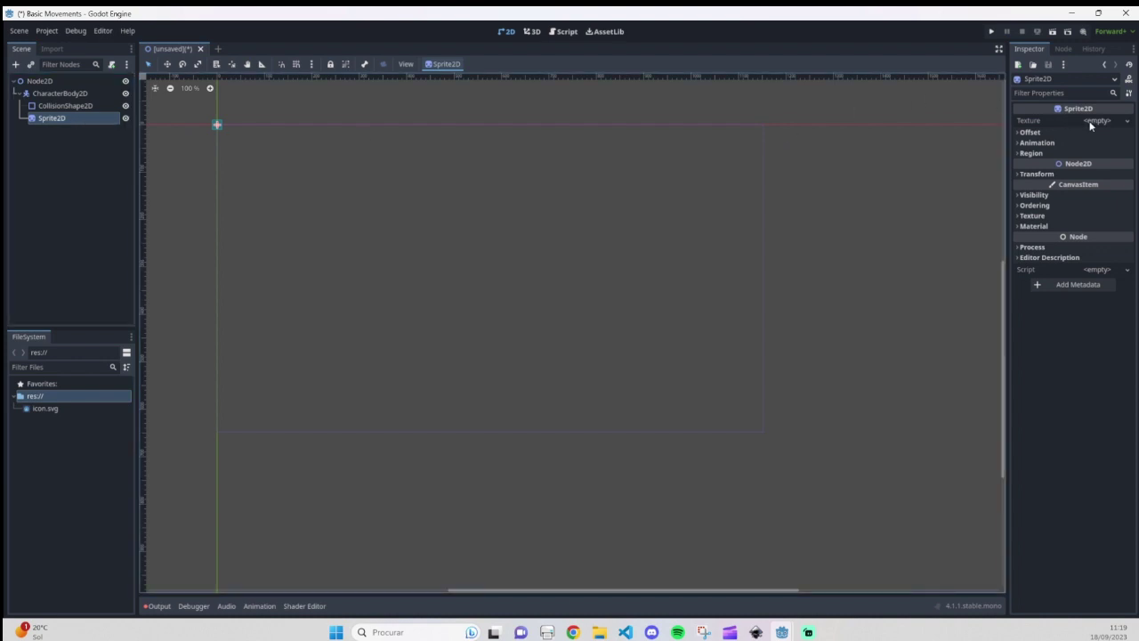
Set icon.svg as the Sprite2D texture, keeping the icon at the scene origin
click(1124, 124)
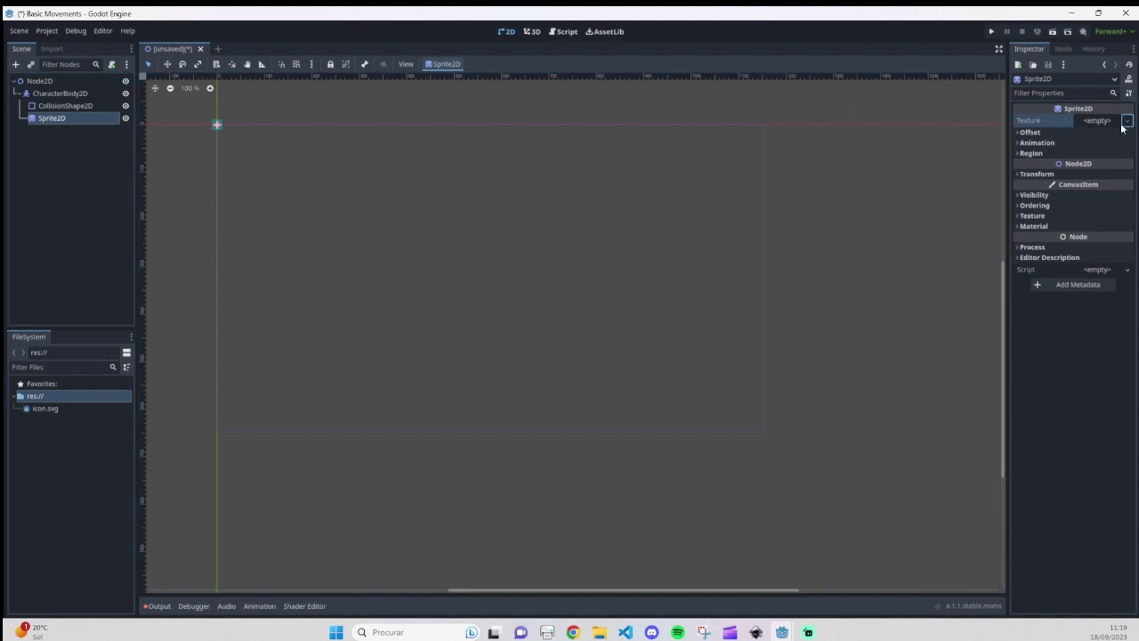
click(1081, 415)
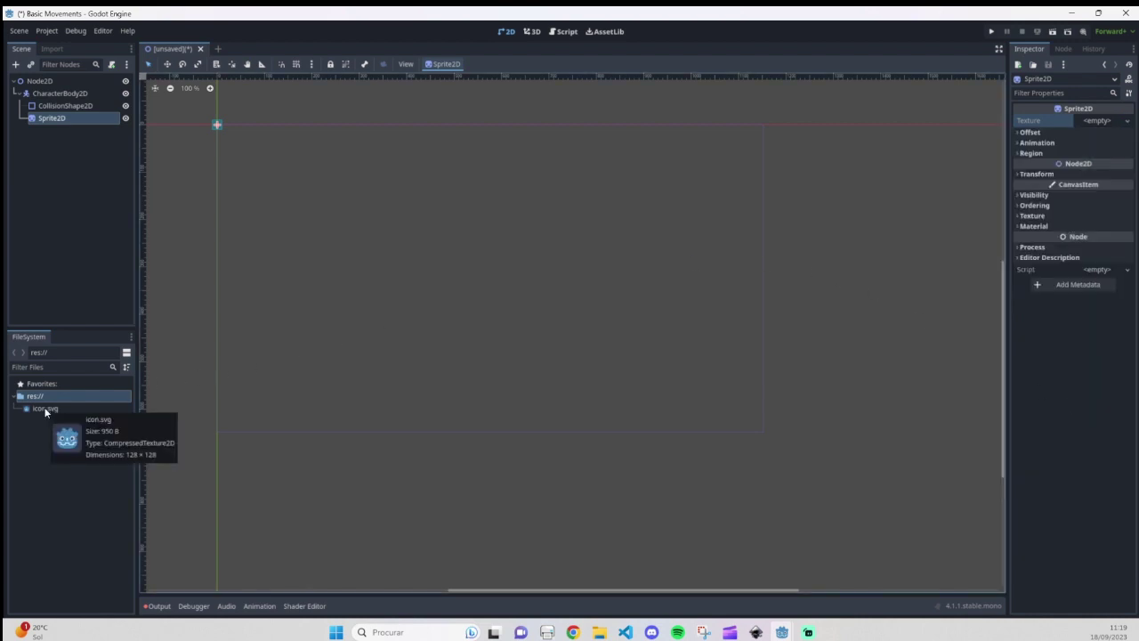
drag(48, 408, 1096, 123)
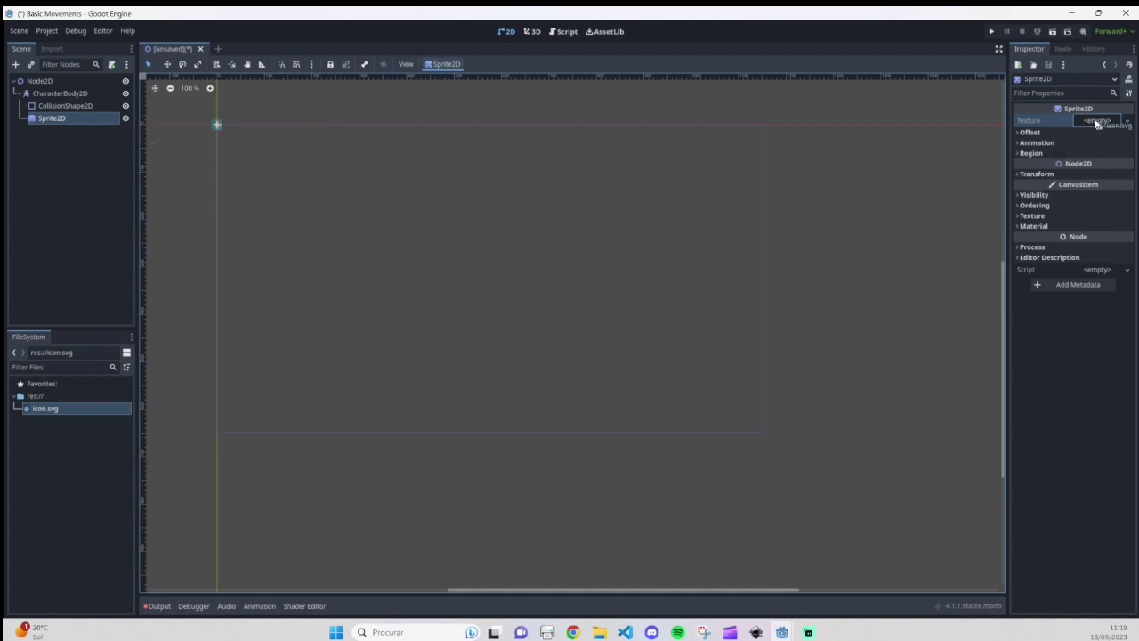
drag(1097, 124, 1098, 125)
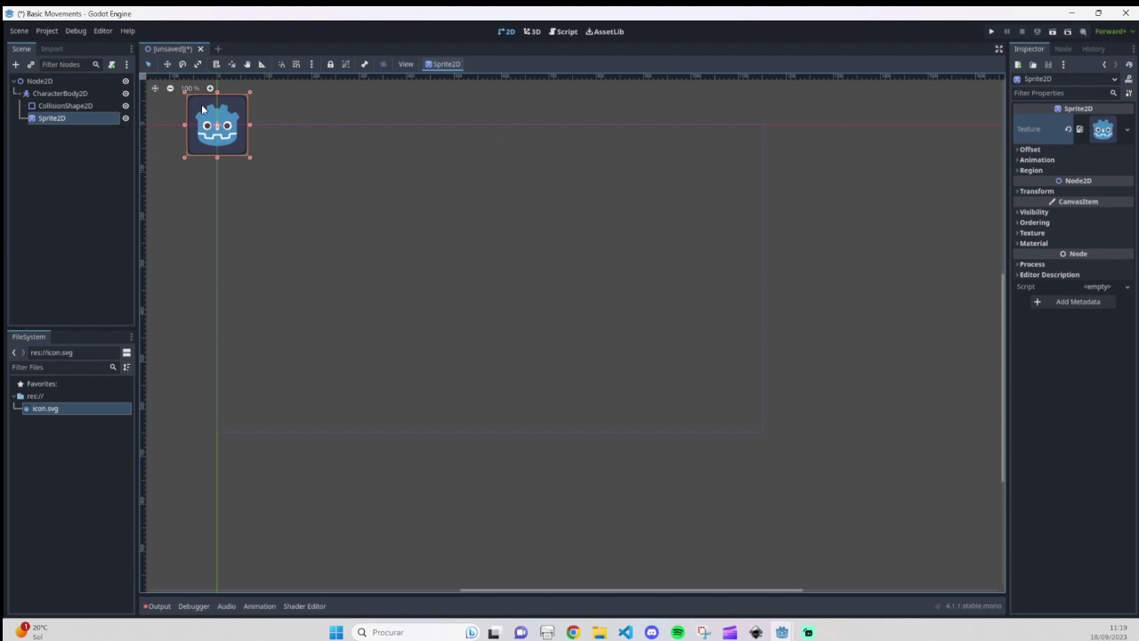
drag(193, 109, 345, 207)
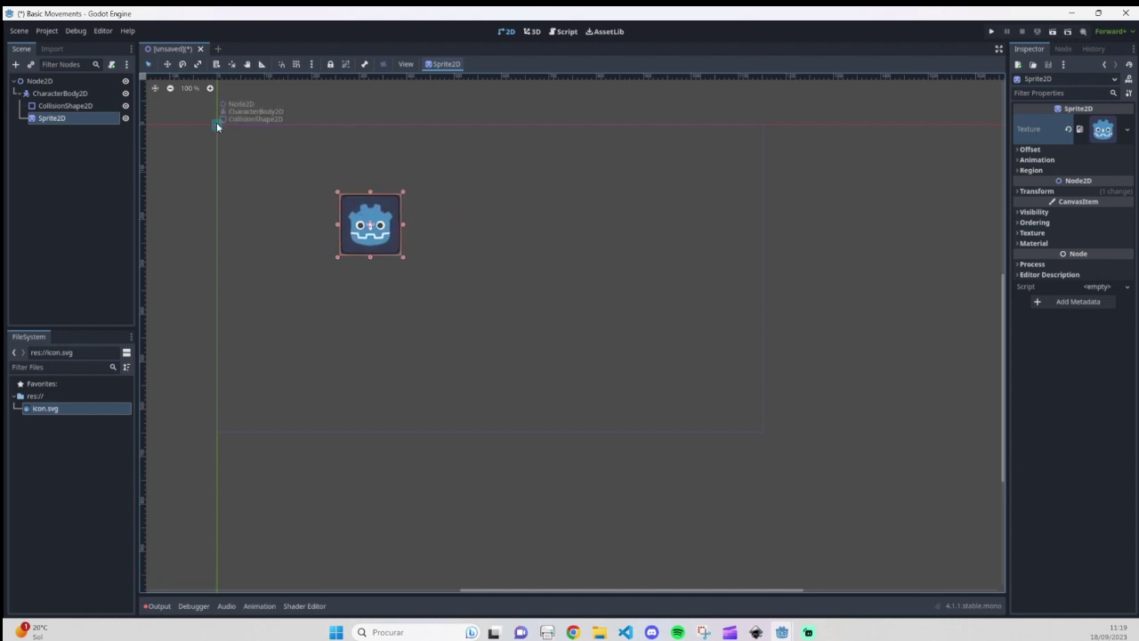
key(ctrl+z)
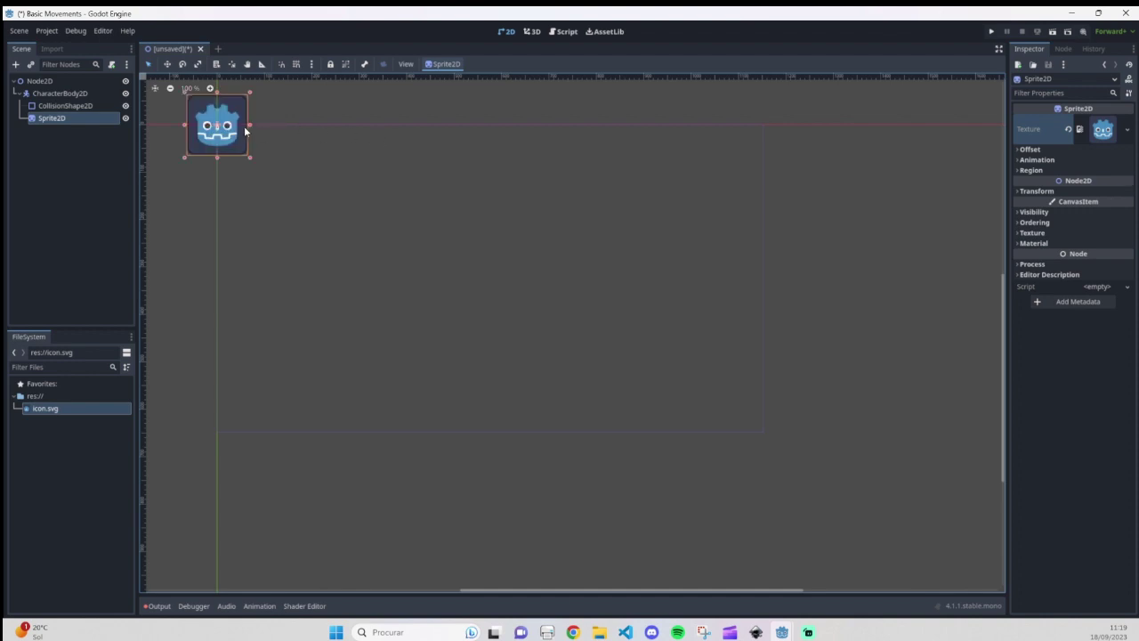
Drag the CharacterBody2D with its Godot icon toward the centre of the game viewport
click(61, 93)
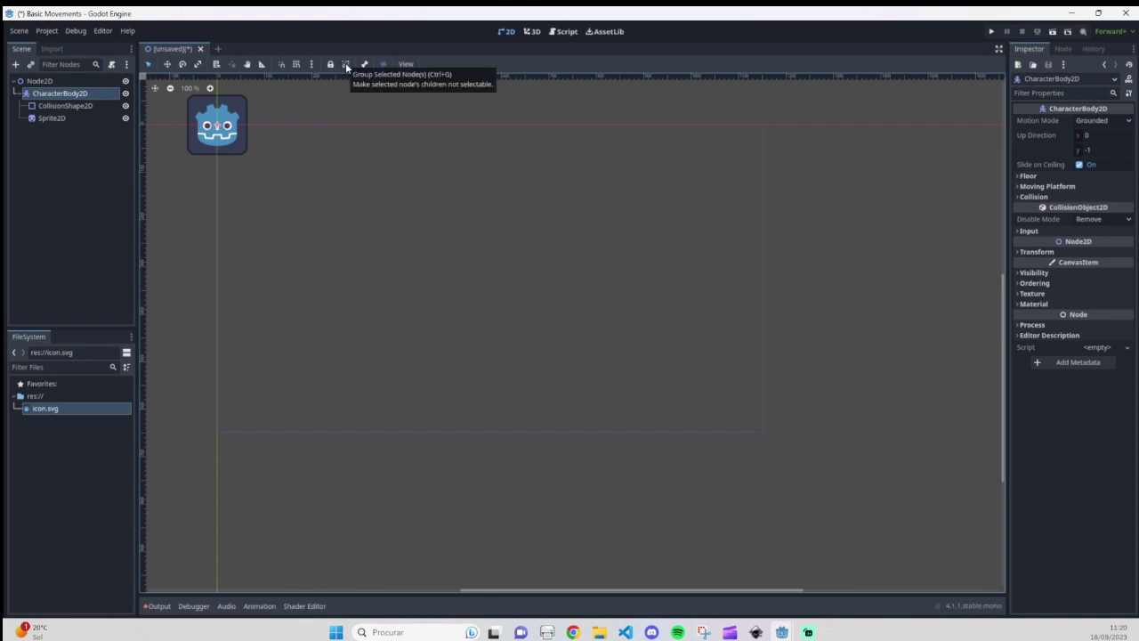
click(86, 92)
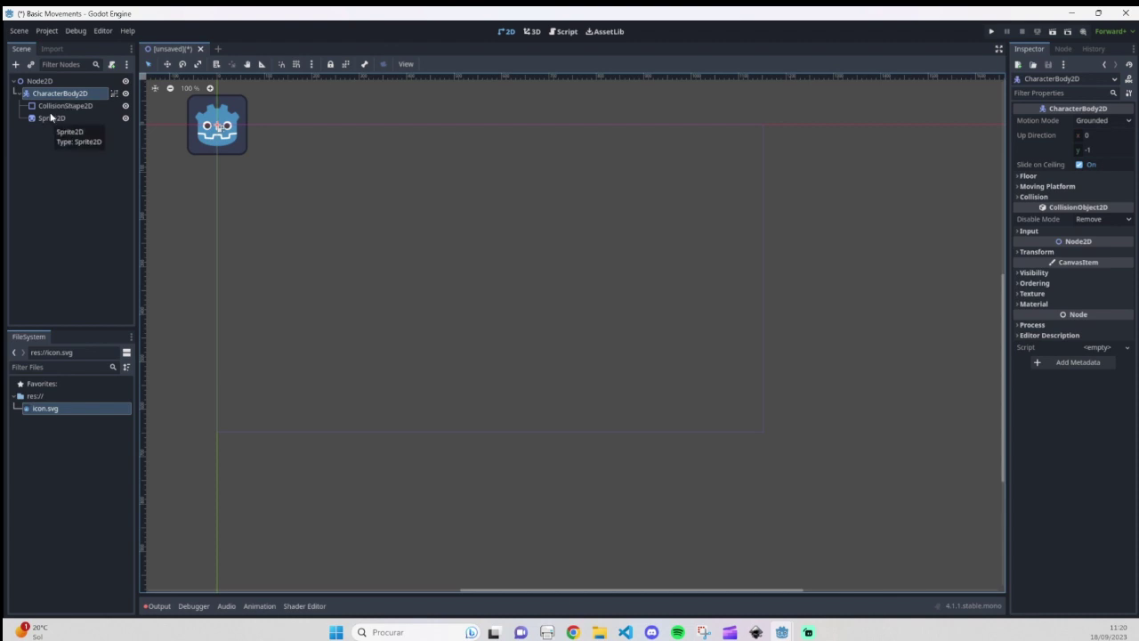
drag(217, 124, 482, 222)
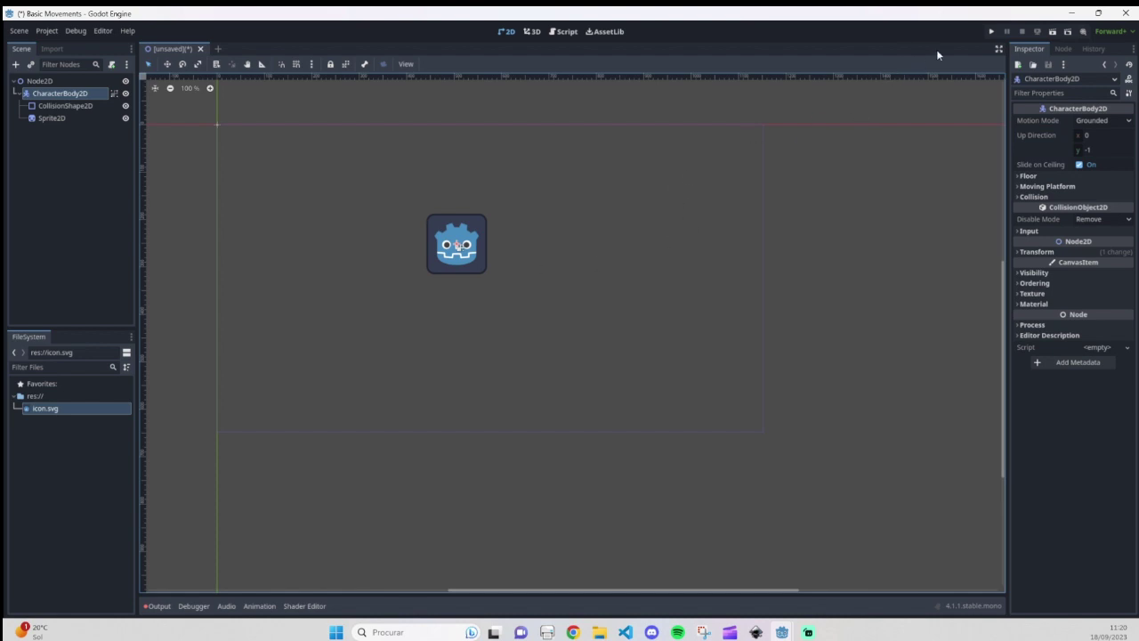
Dismiss the main-scene prompt from a run attempt and save the scene as world.tscn
click(992, 32)
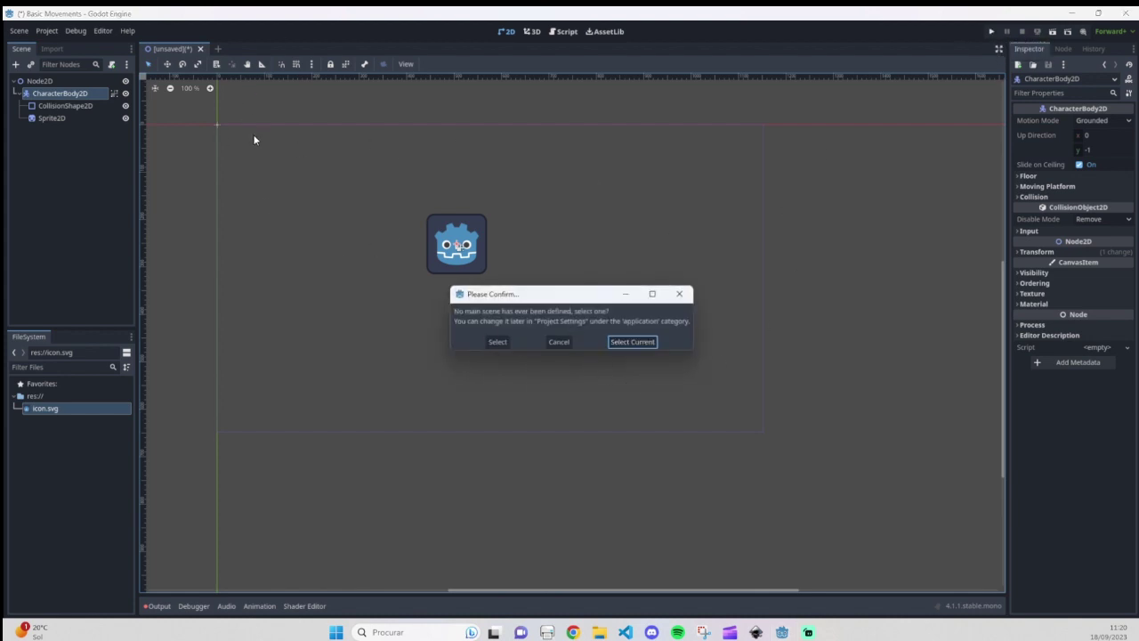
click(683, 297)
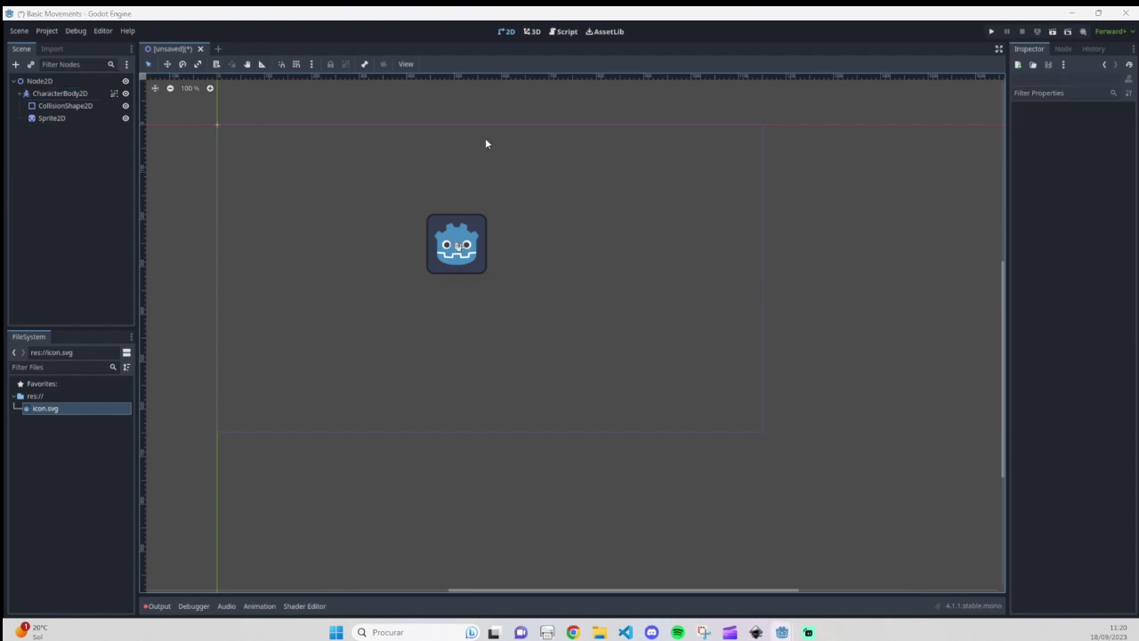
key(ctrl+s)
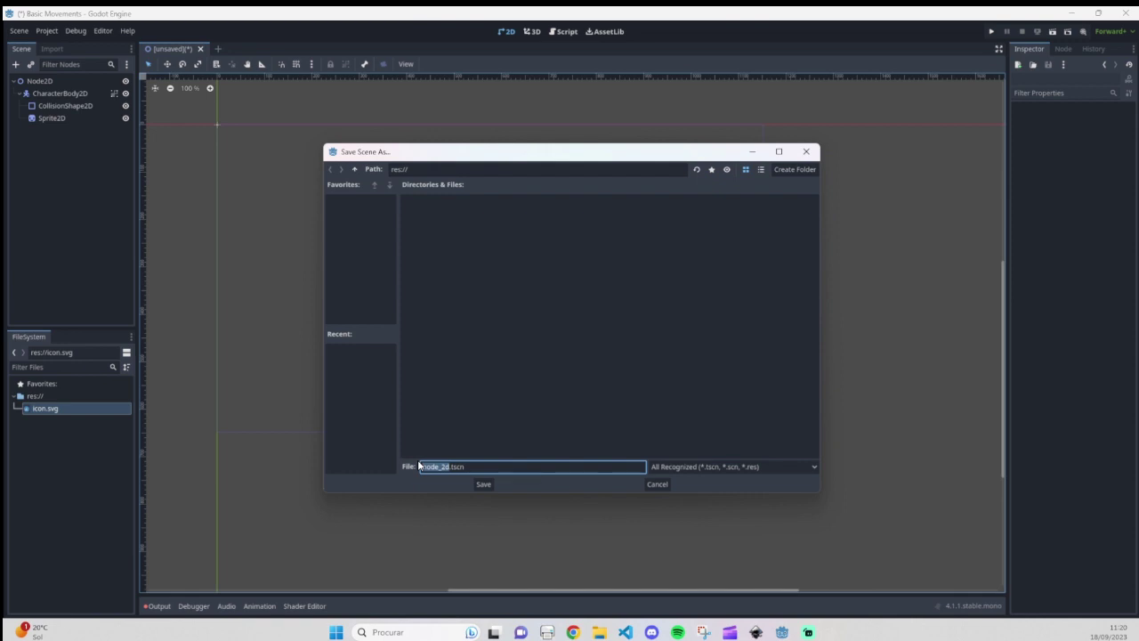
text(mo)
click(483, 484)
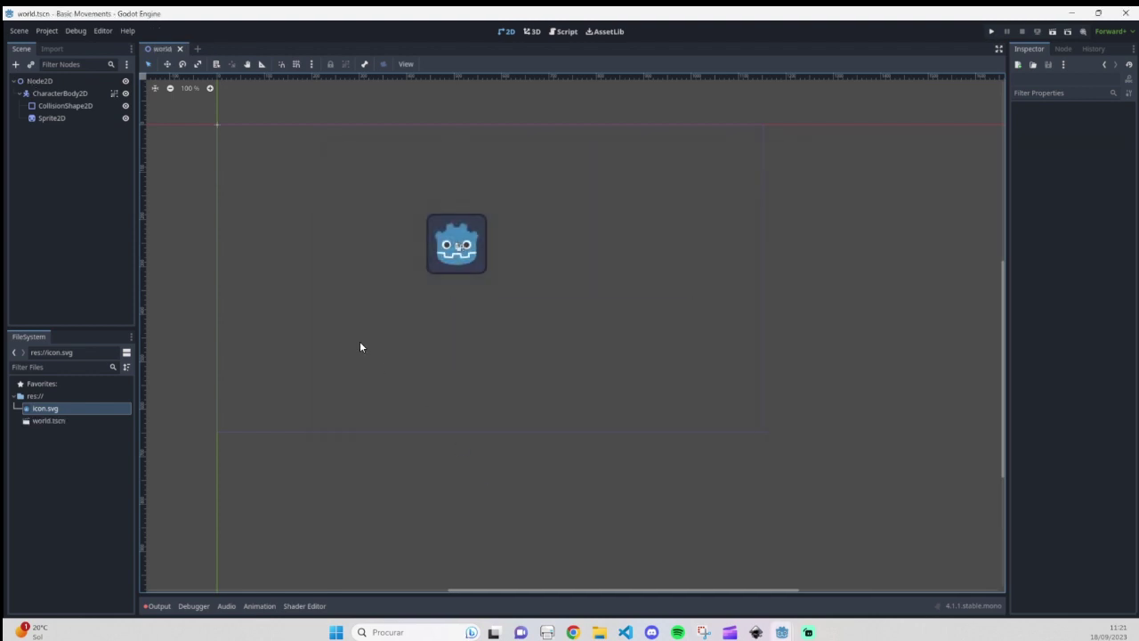
Make world.tscn the main scene, run the game showing the Godot icon, then close it
click(991, 32)
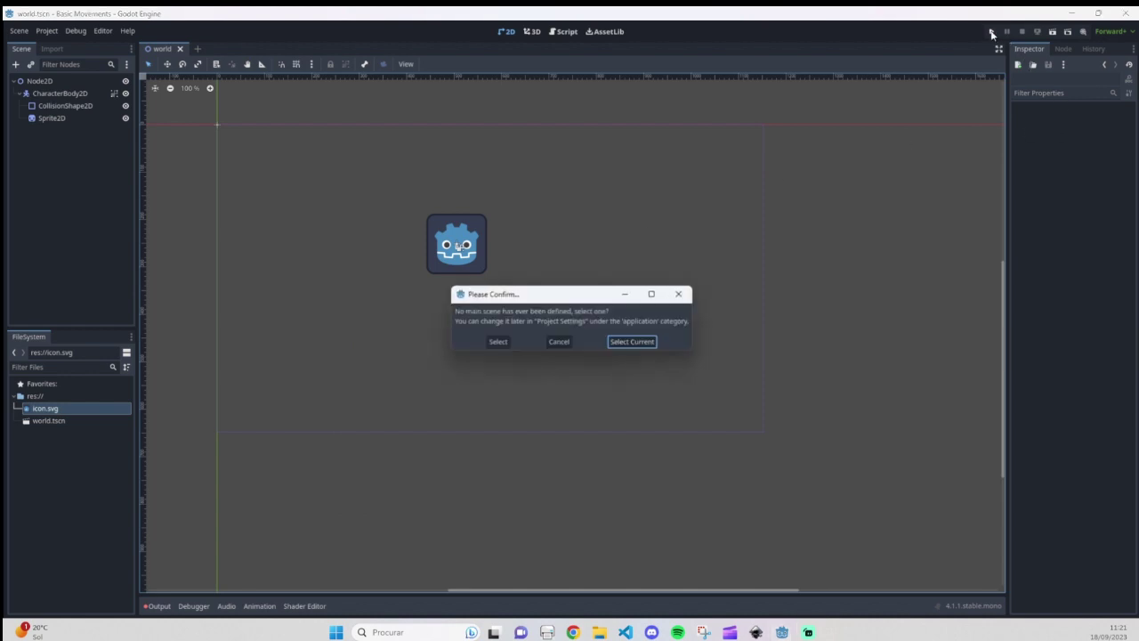
click(641, 344)
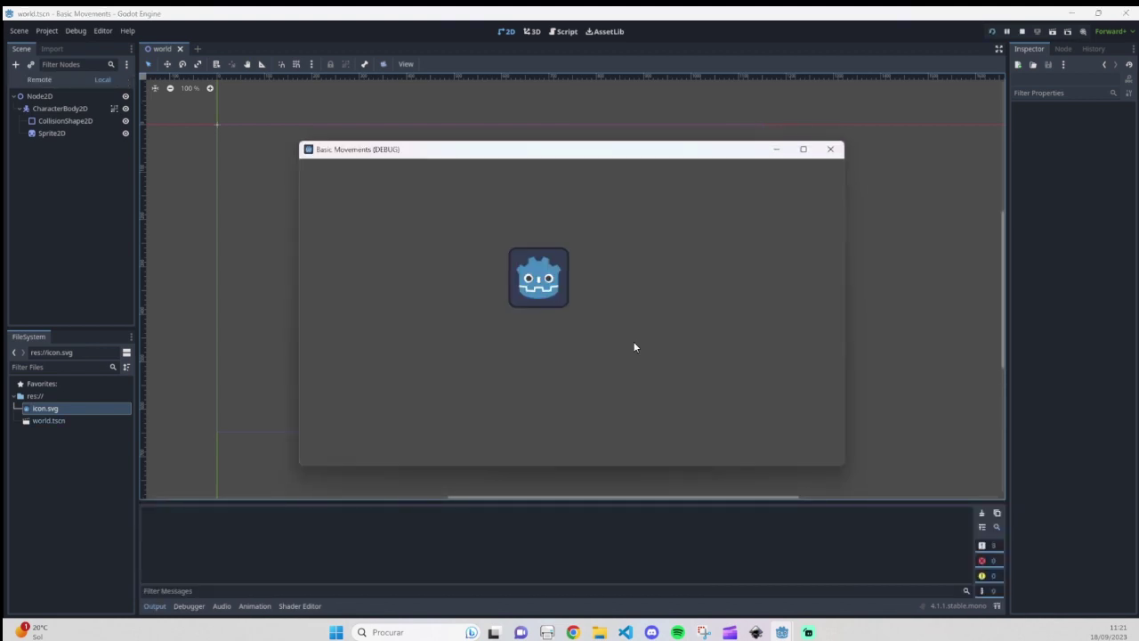
drag(519, 148, 506, 107)
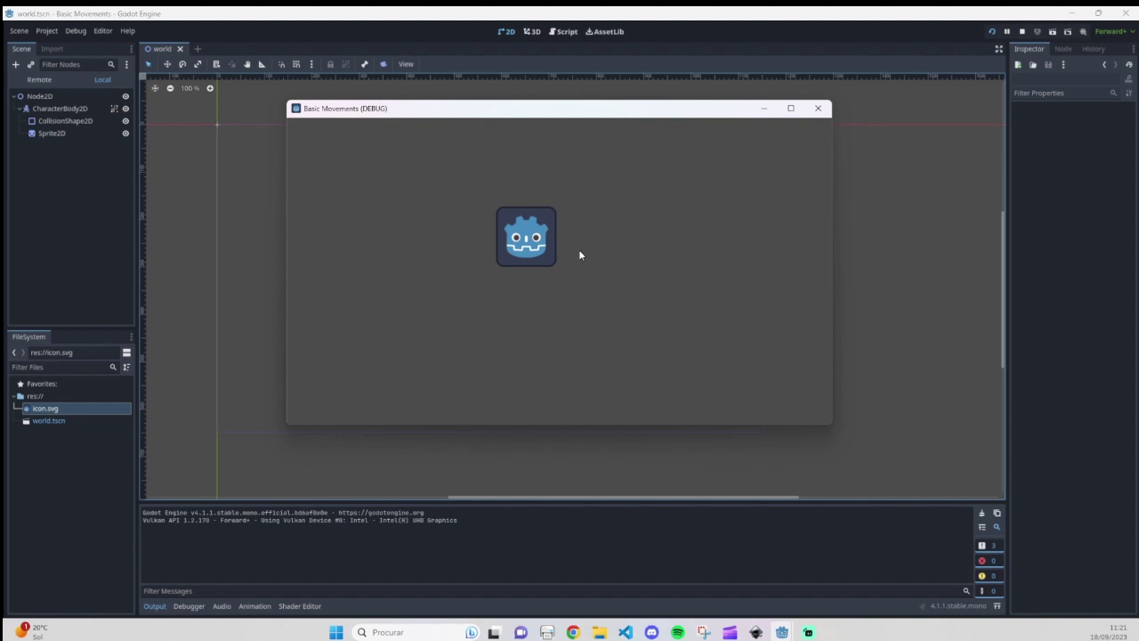
click(818, 114)
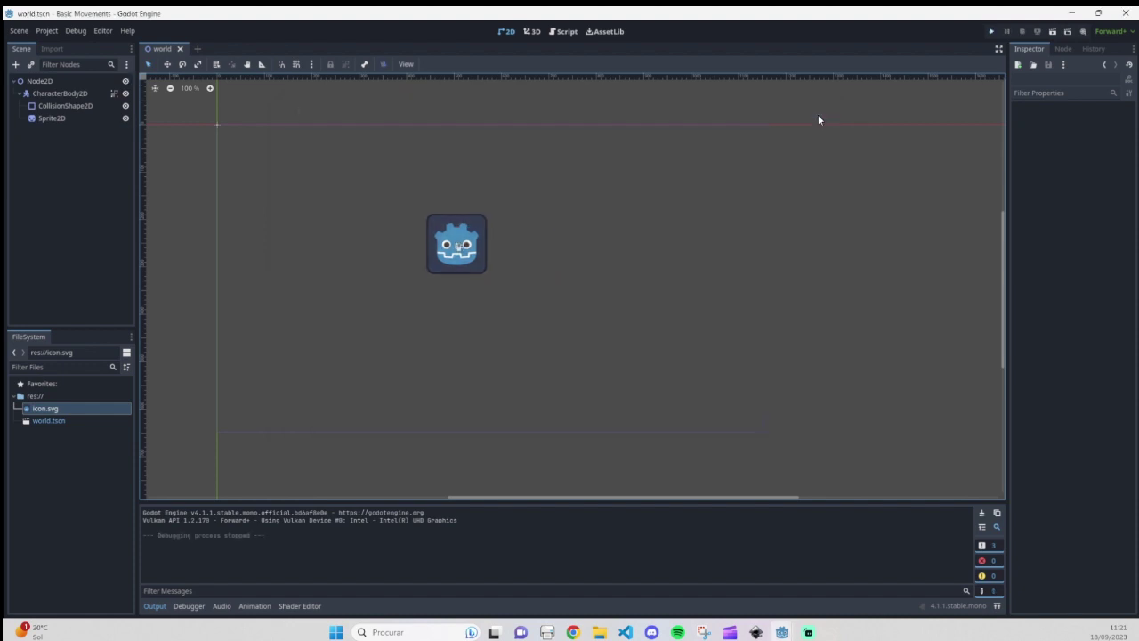
click(67, 91)
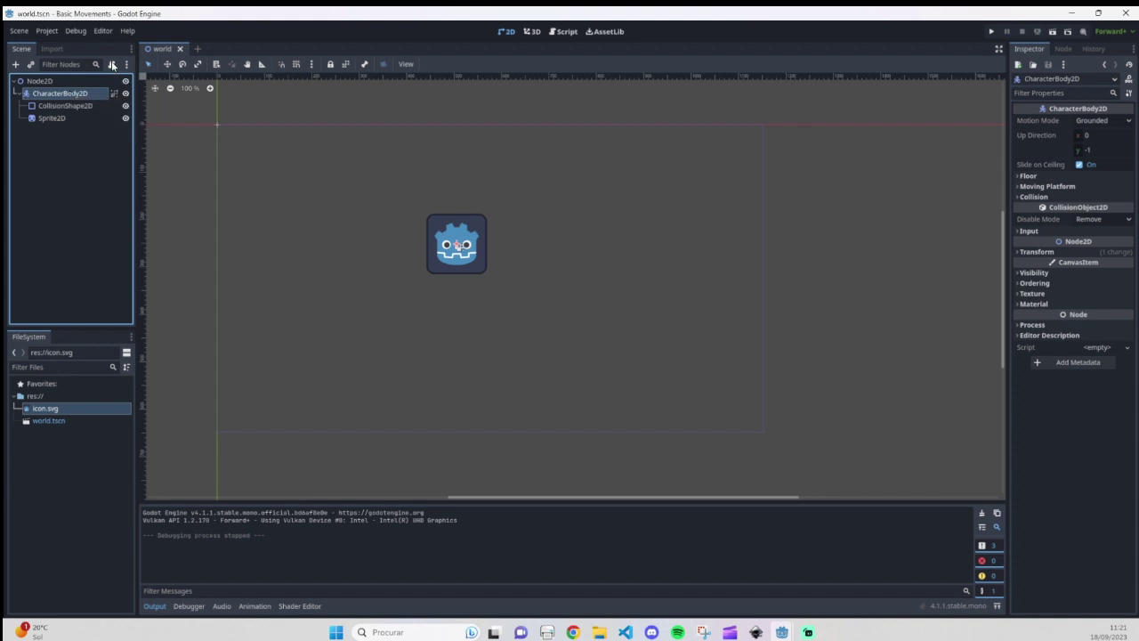
Attach a new GDScript at res://CharacterBody2D.gd using the Basic Movement template to CharacterBody2D
right_click(86, 94)
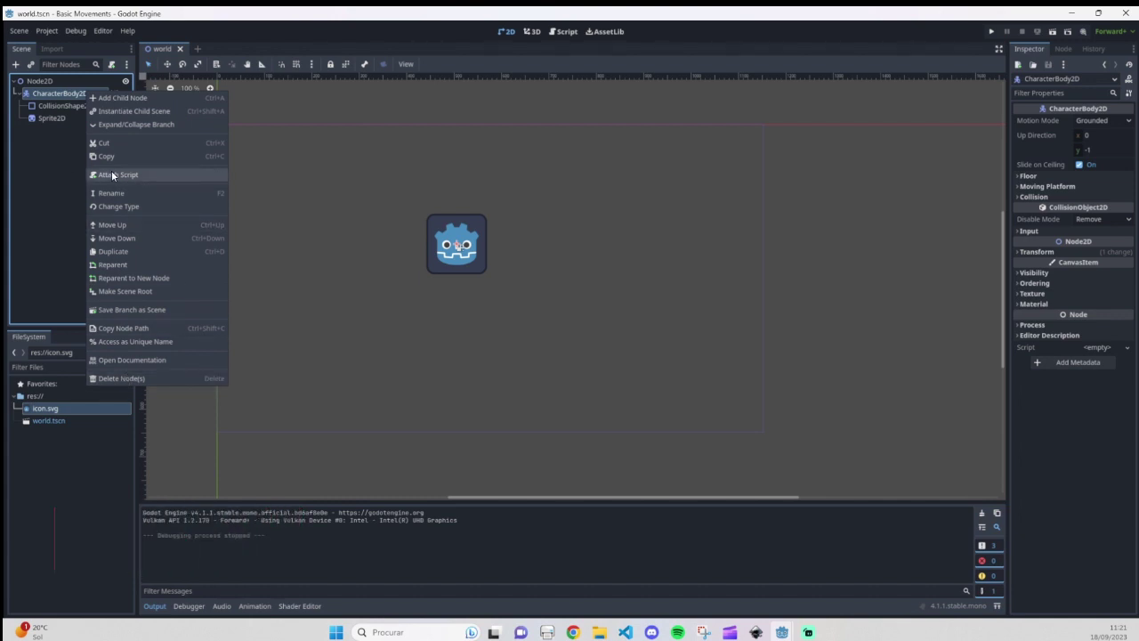
click(70, 92)
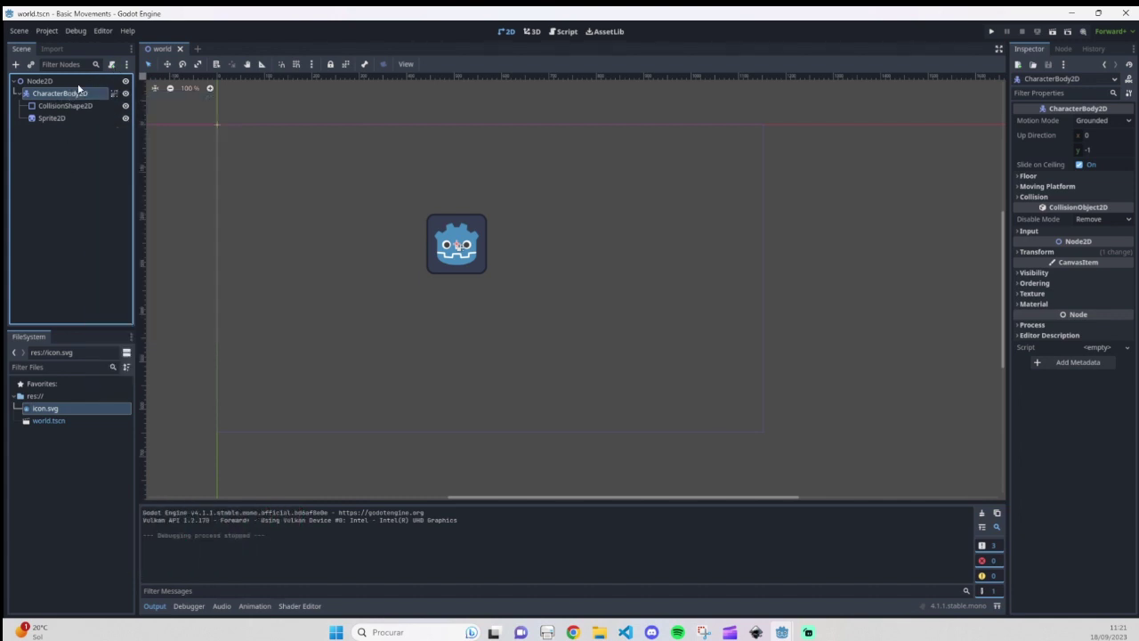
right_click(93, 94)
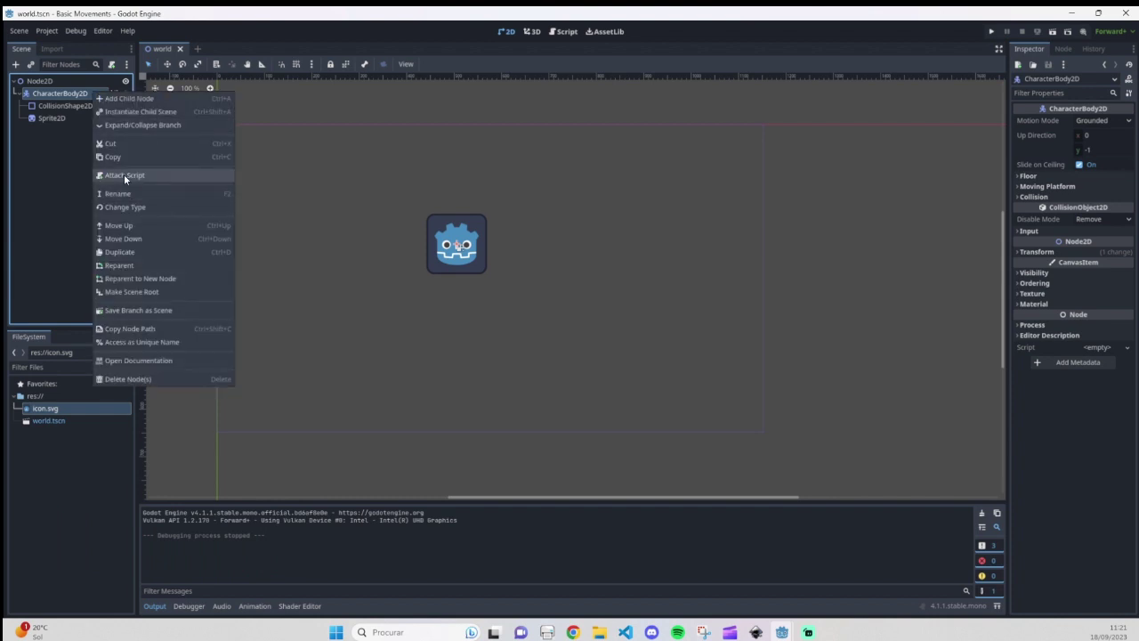
click(76, 170)
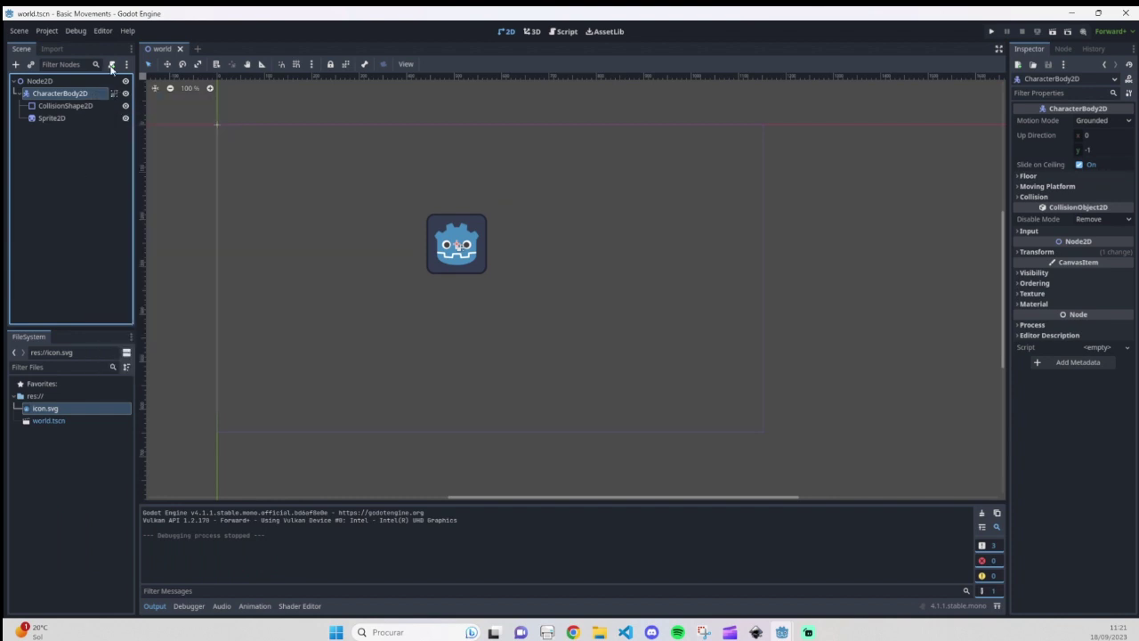
click(111, 64)
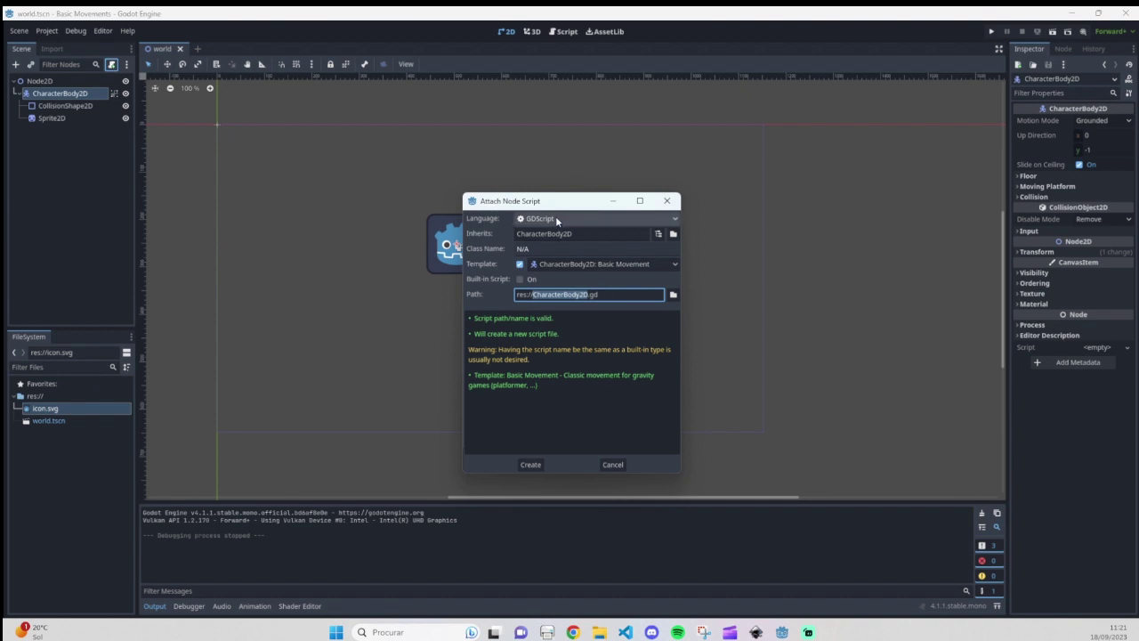
click(597, 216)
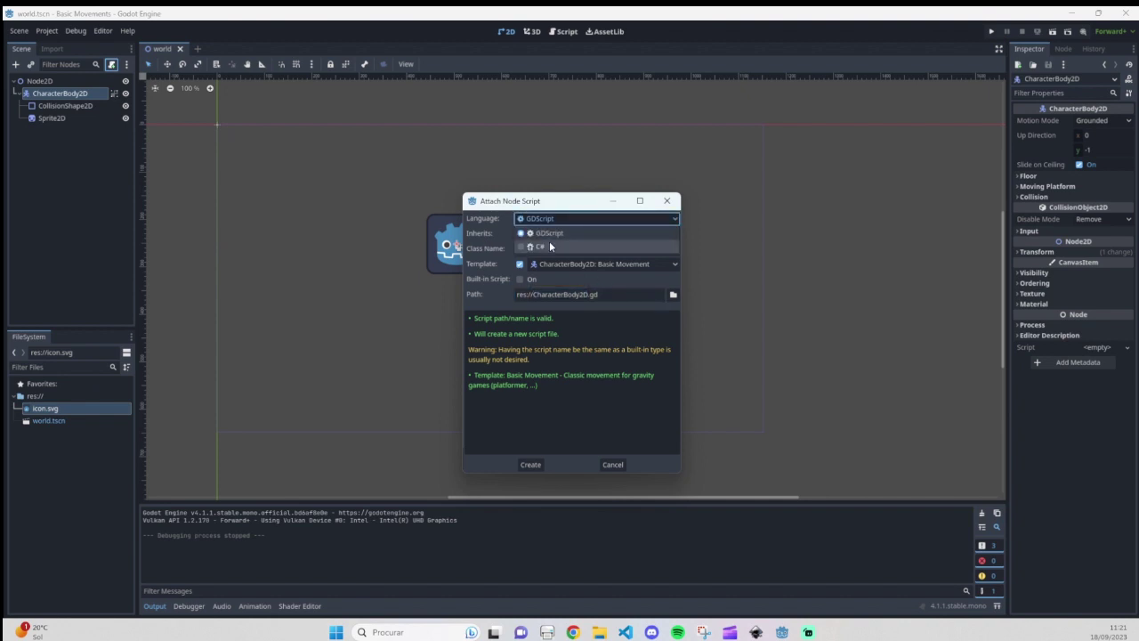
click(606, 236)
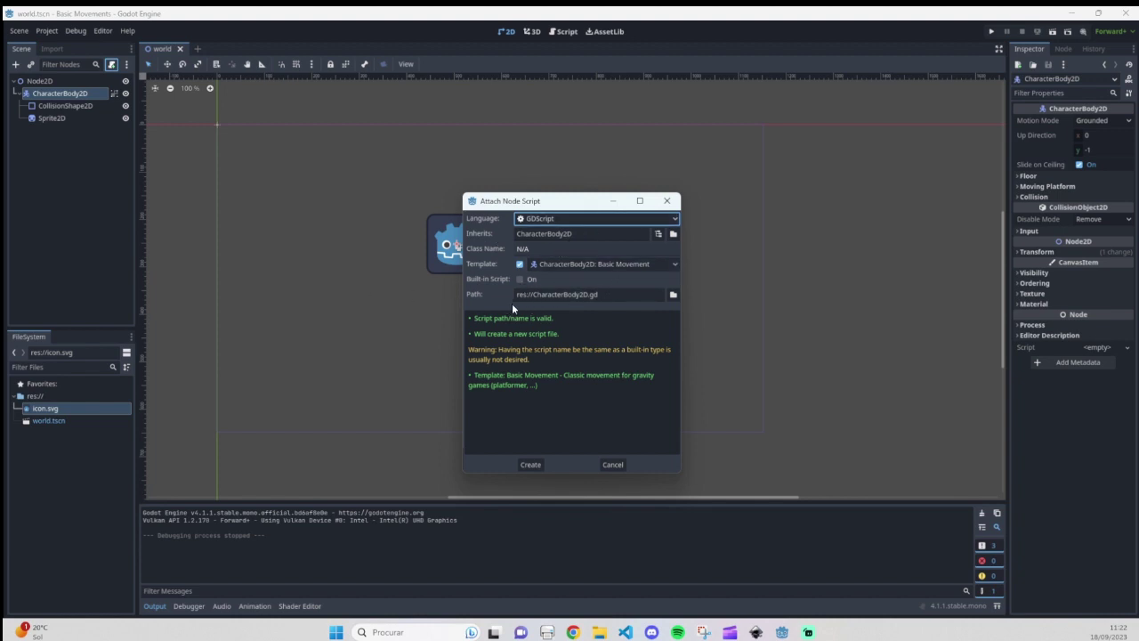
drag(609, 294, 532, 297)
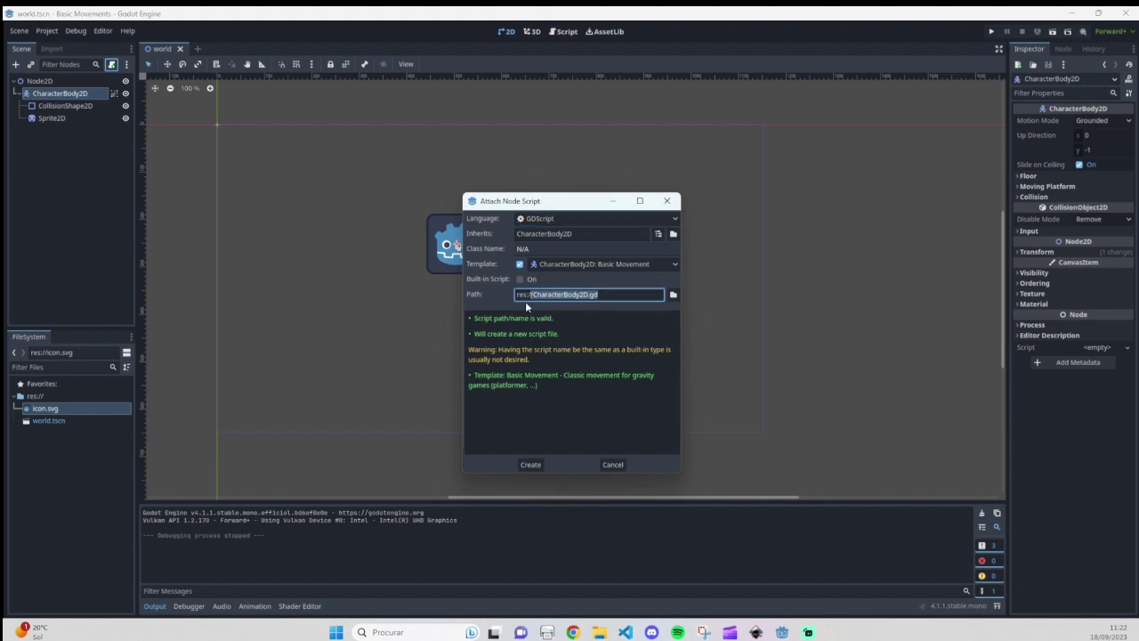
click(531, 465)
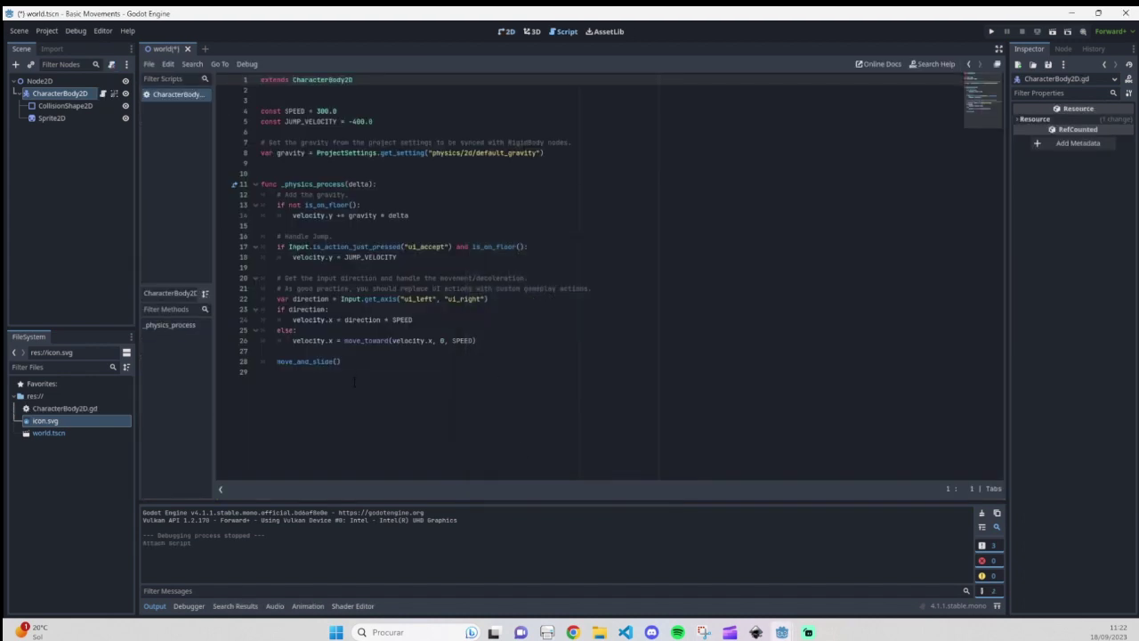
Delete the template movement code so only 'extends CharacterBody2D' and blank lines remain
drag(362, 361, 205, 105)
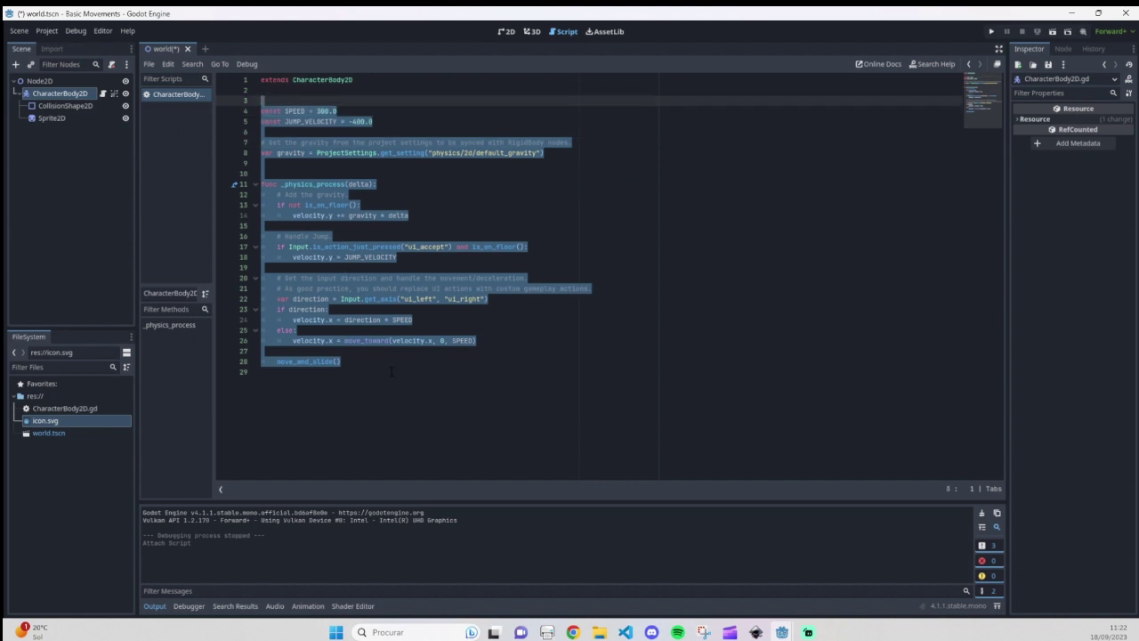
key(BackSpace)
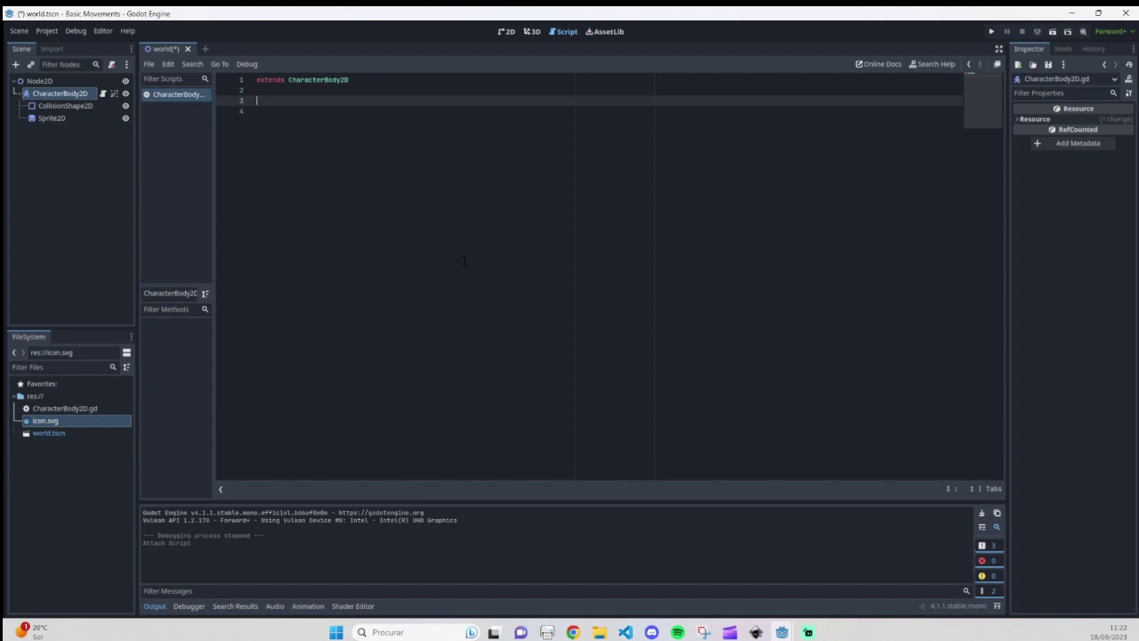
key(BackSpace)
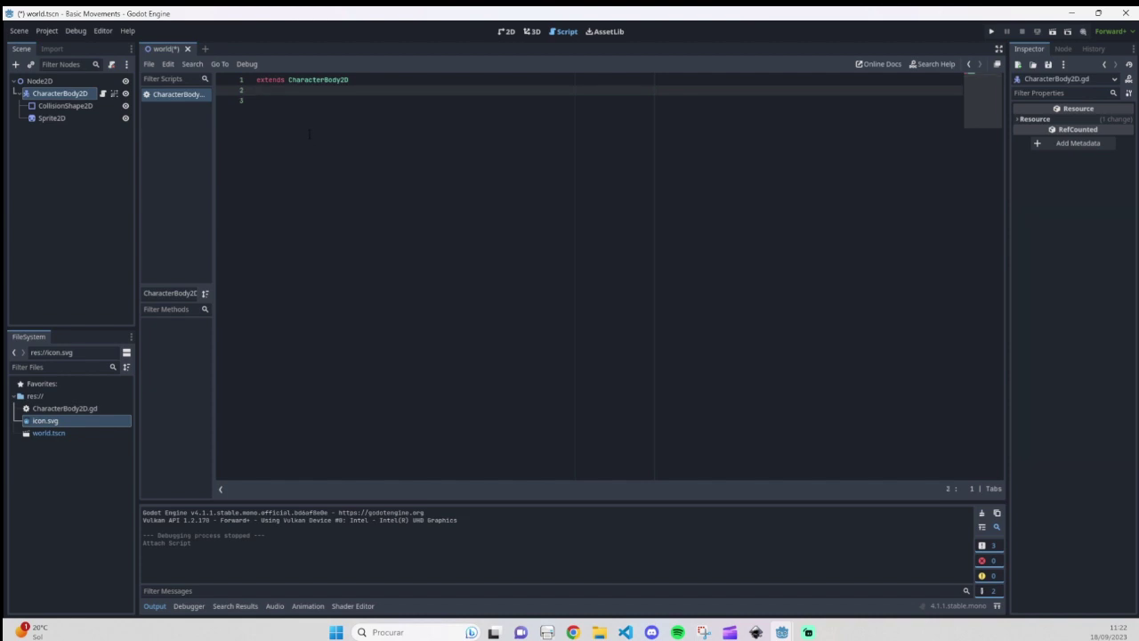
key(Return)
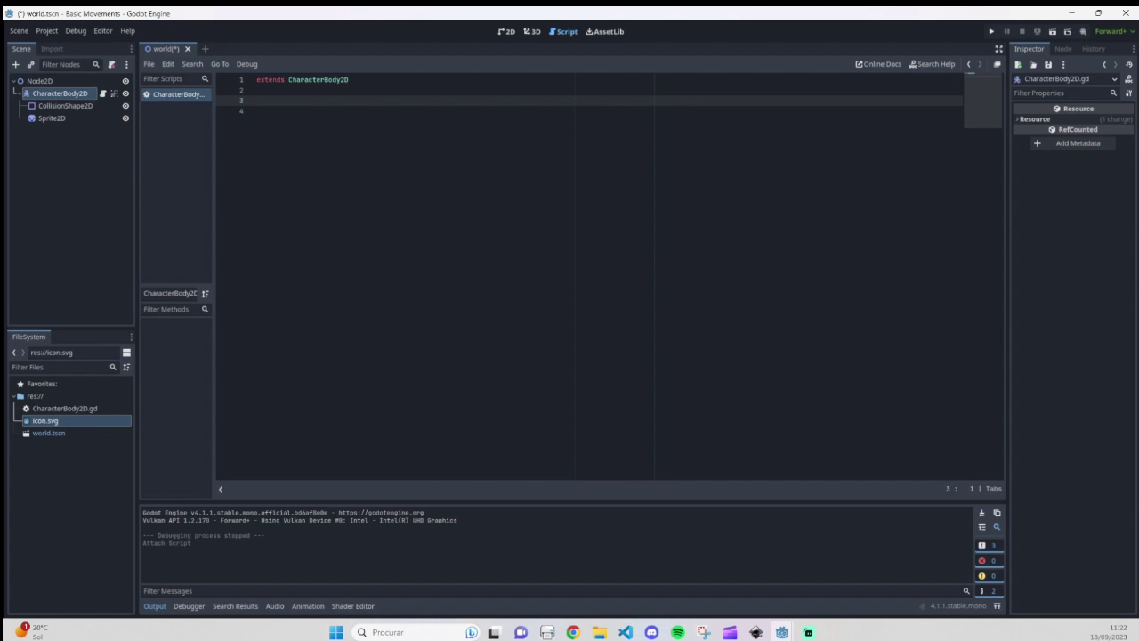
key(super+d)
key(super+d)
click(267, 101)
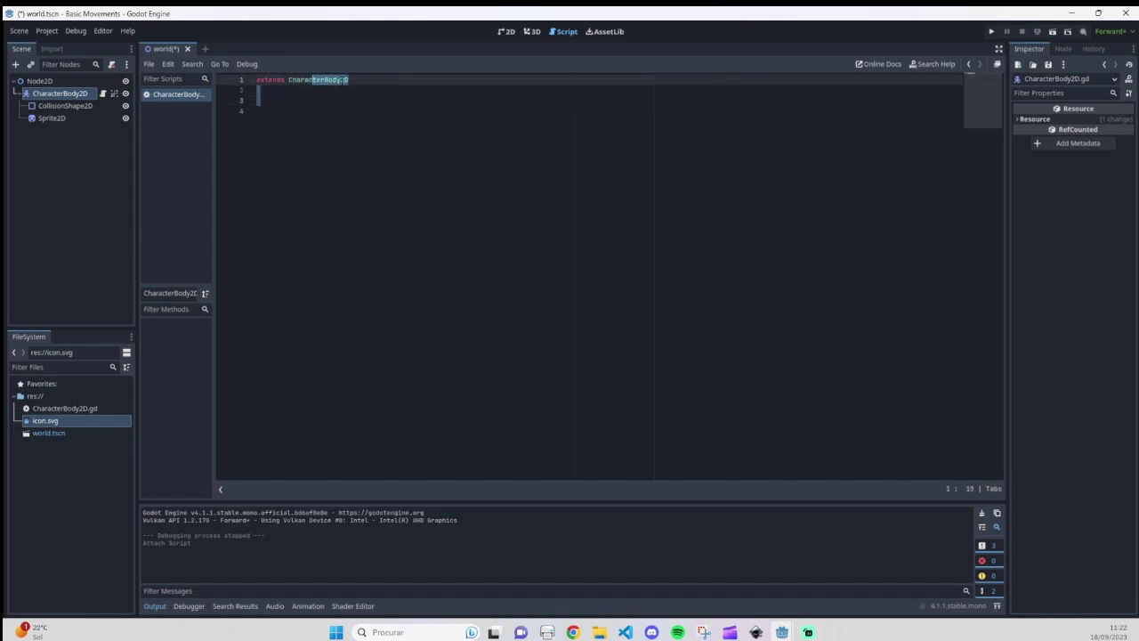
drag(305, 80, 242, 80)
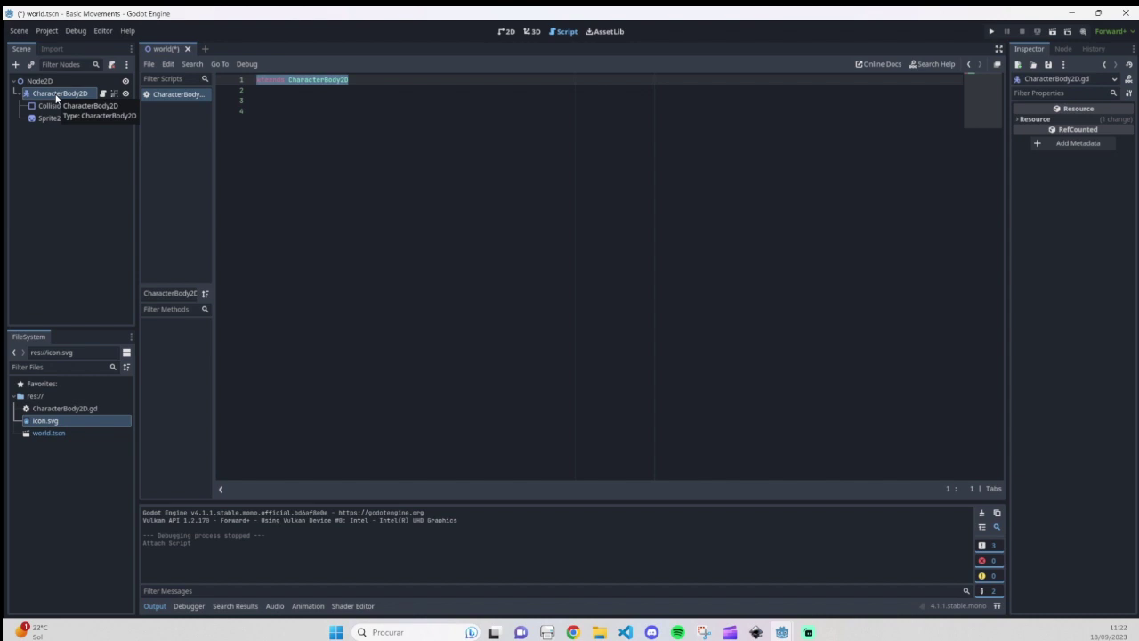
click(284, 110)
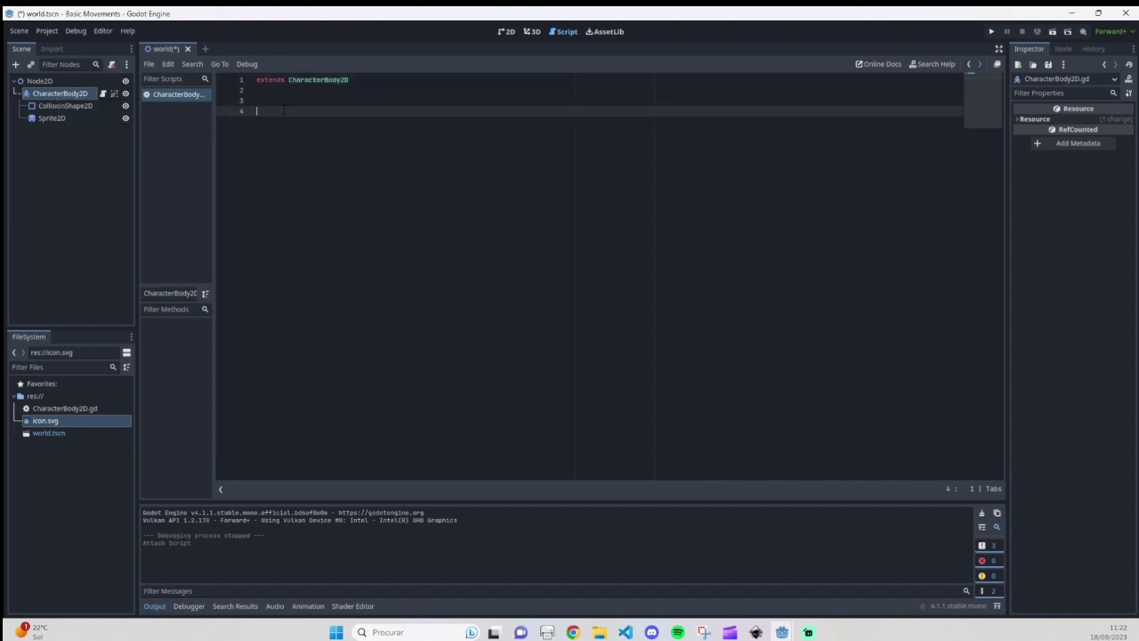
click(279, 98)
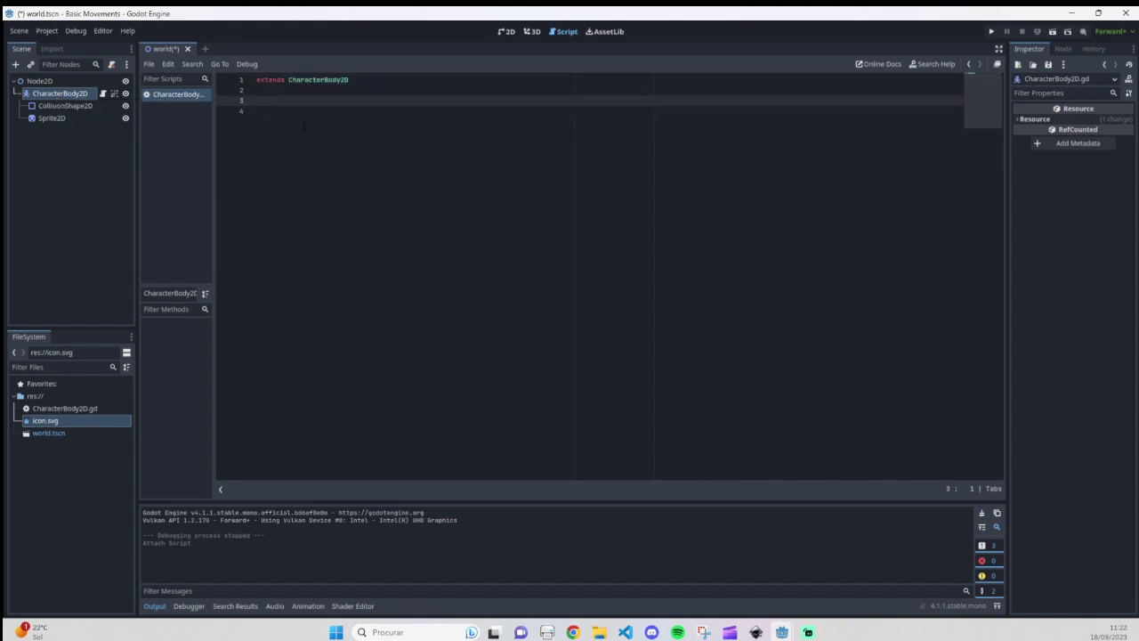